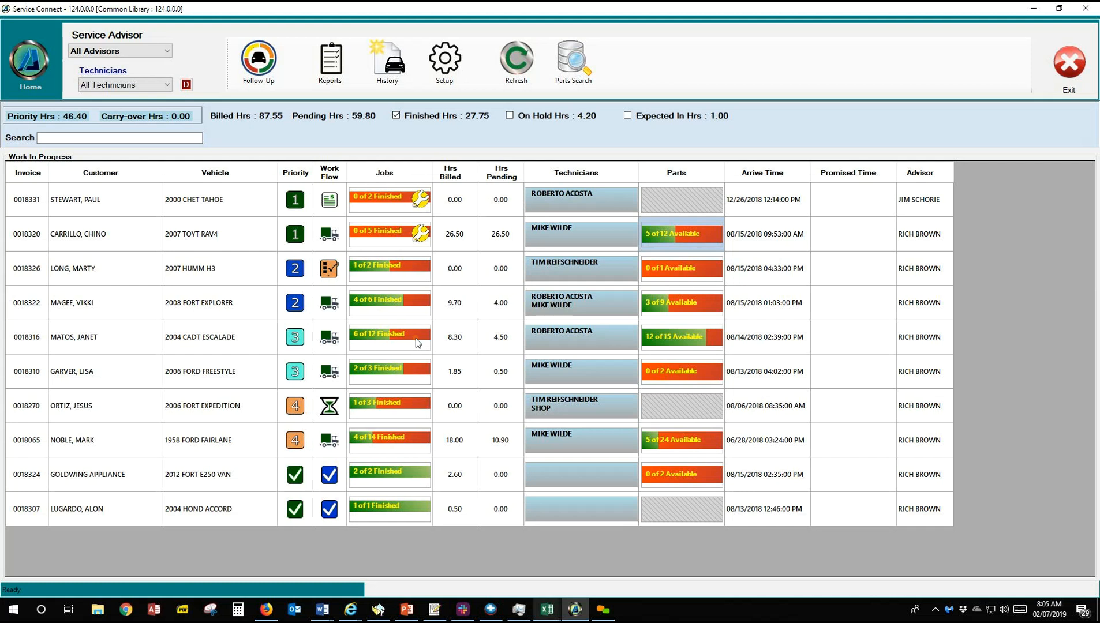
Examine the parts list of the 2007 TOYT RAV4 and the priority and work flow options of the 2008 FORT EXPLORER.
click(683, 239)
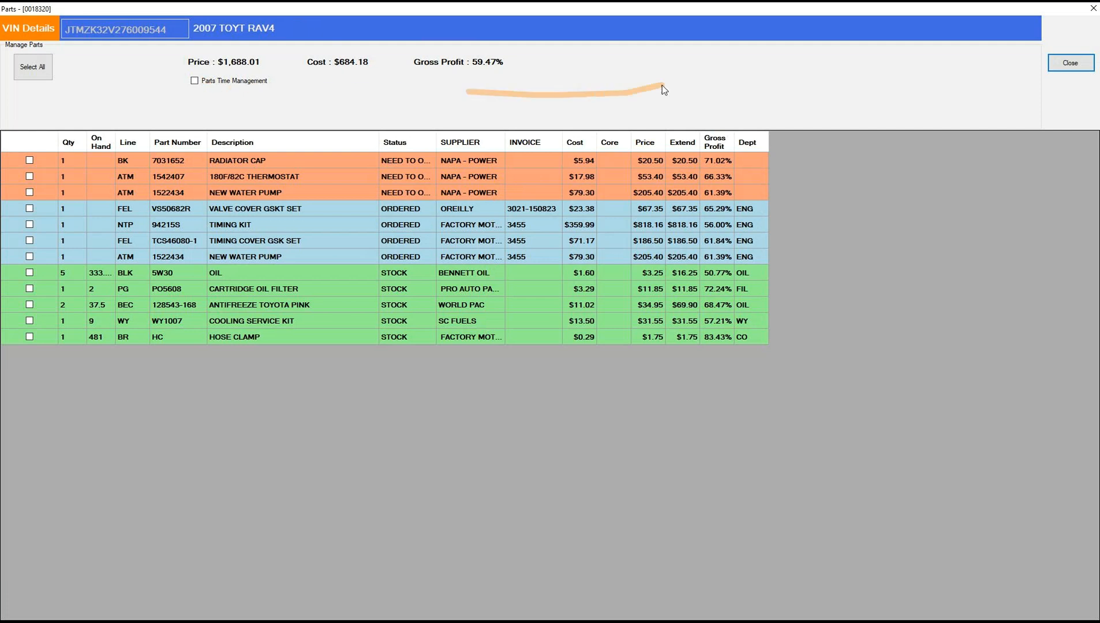
click(1070, 64)
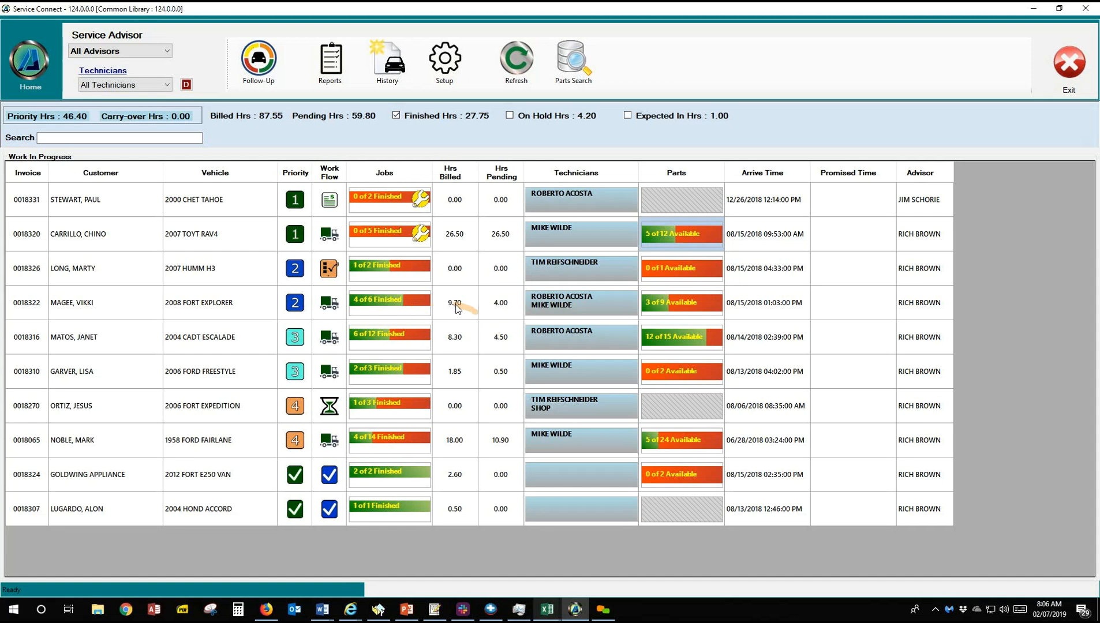
double_click(308, 321)
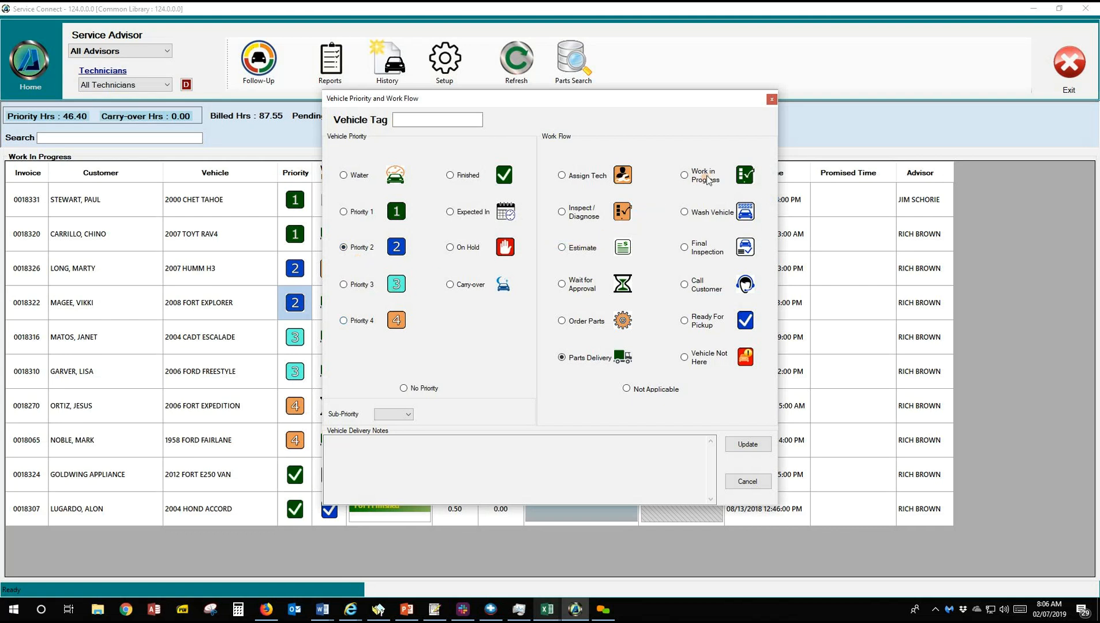
click(772, 100)
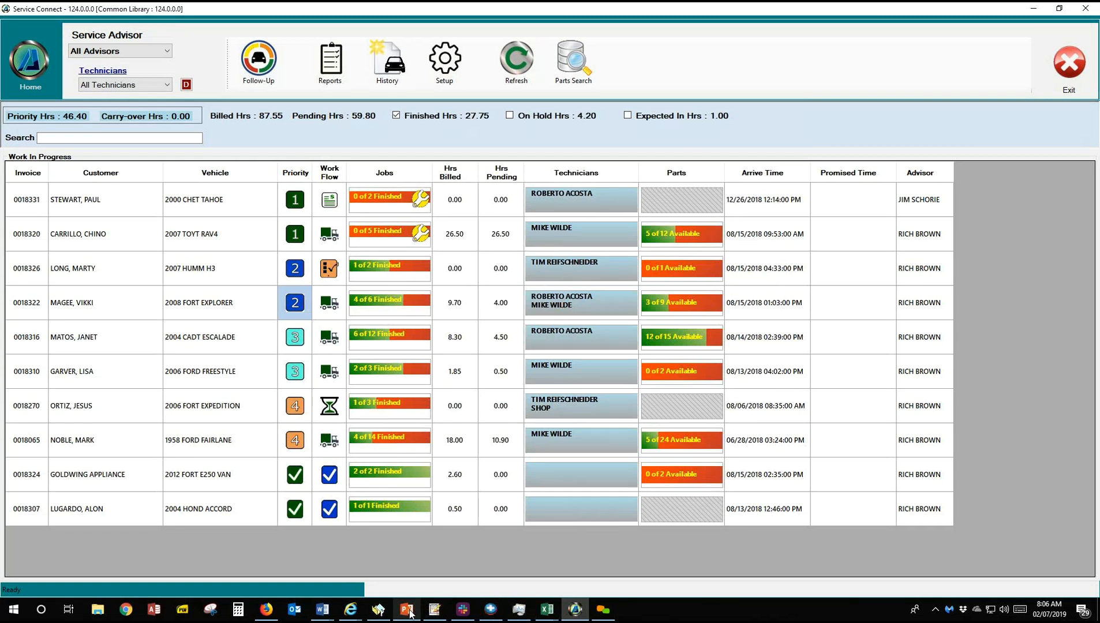
Switch to R.O. Writer, open the 2004 CADT ESCALADE repair order, and examine its parts, labor and calculated totals.
click(431, 614)
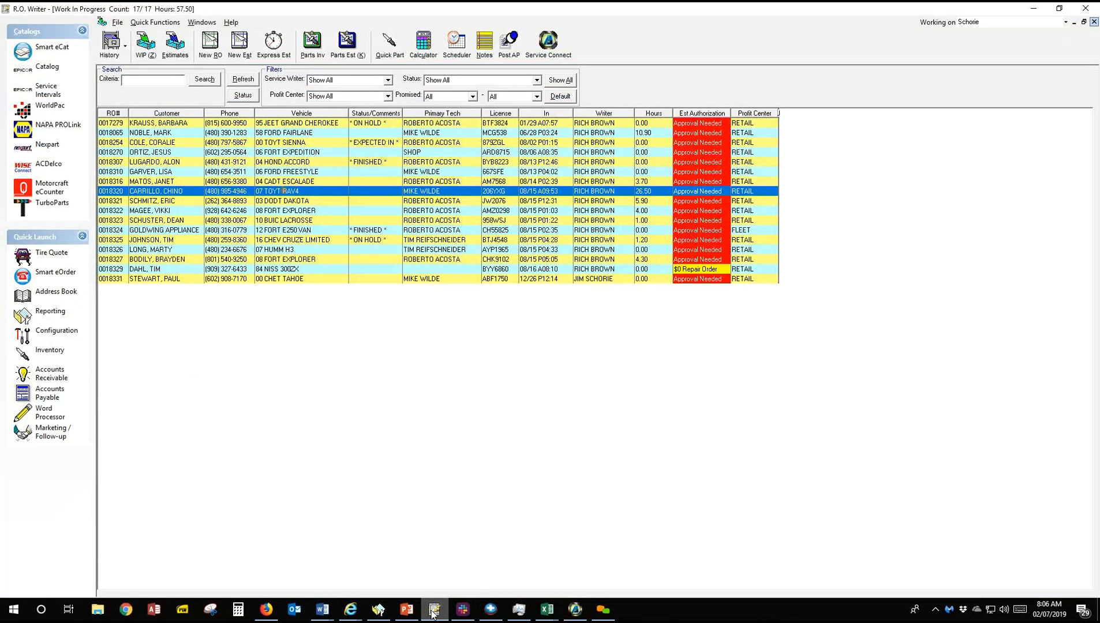
key(Up)
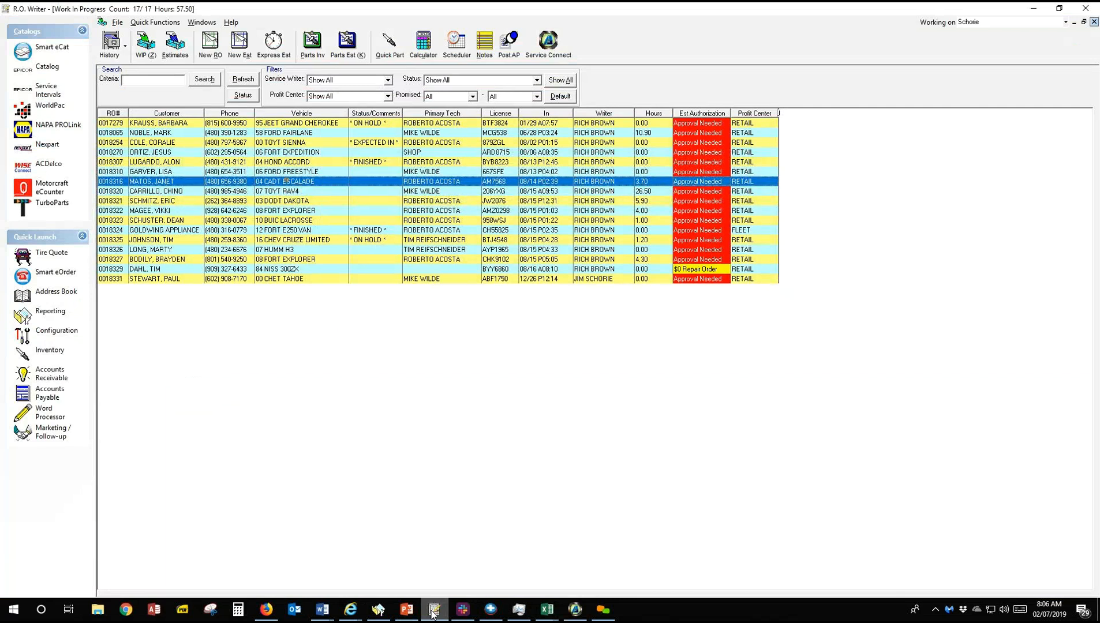
key(Return)
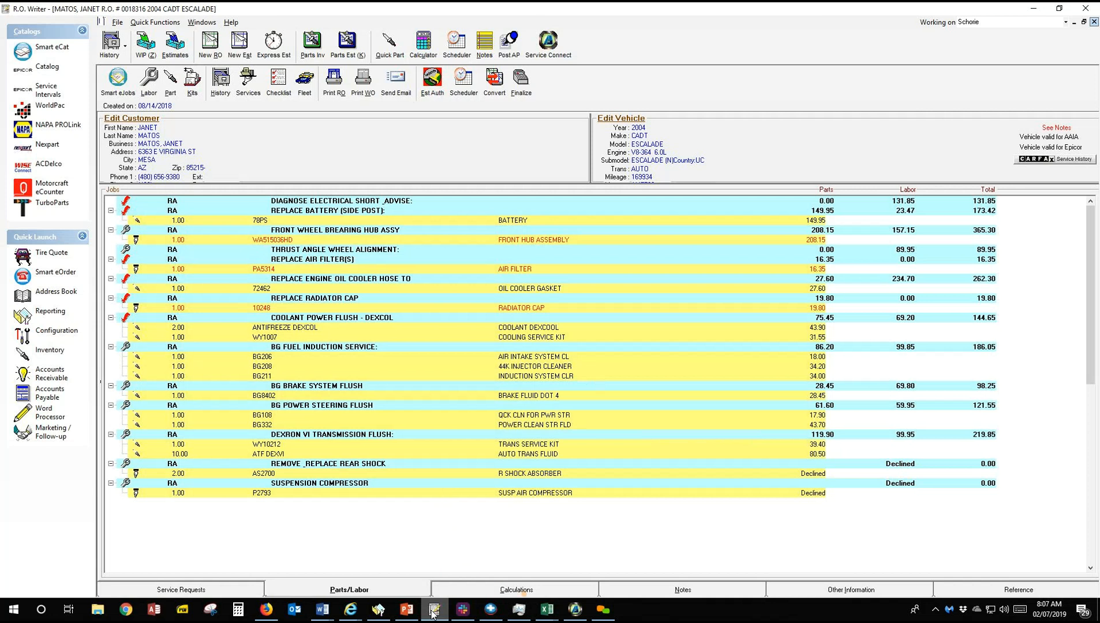
click(516, 589)
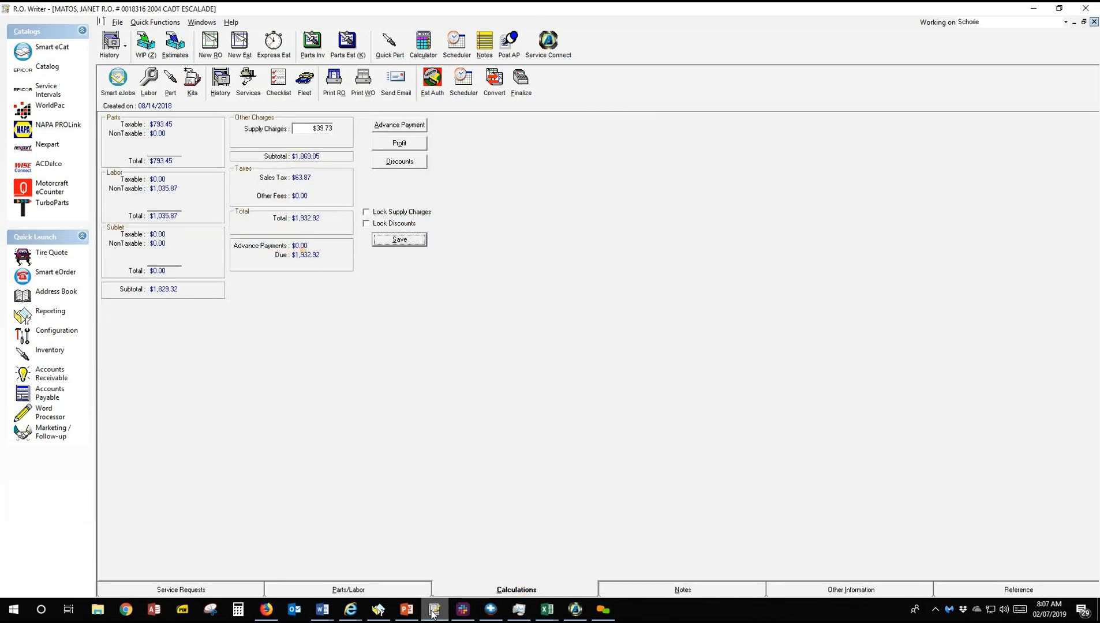
click(355, 589)
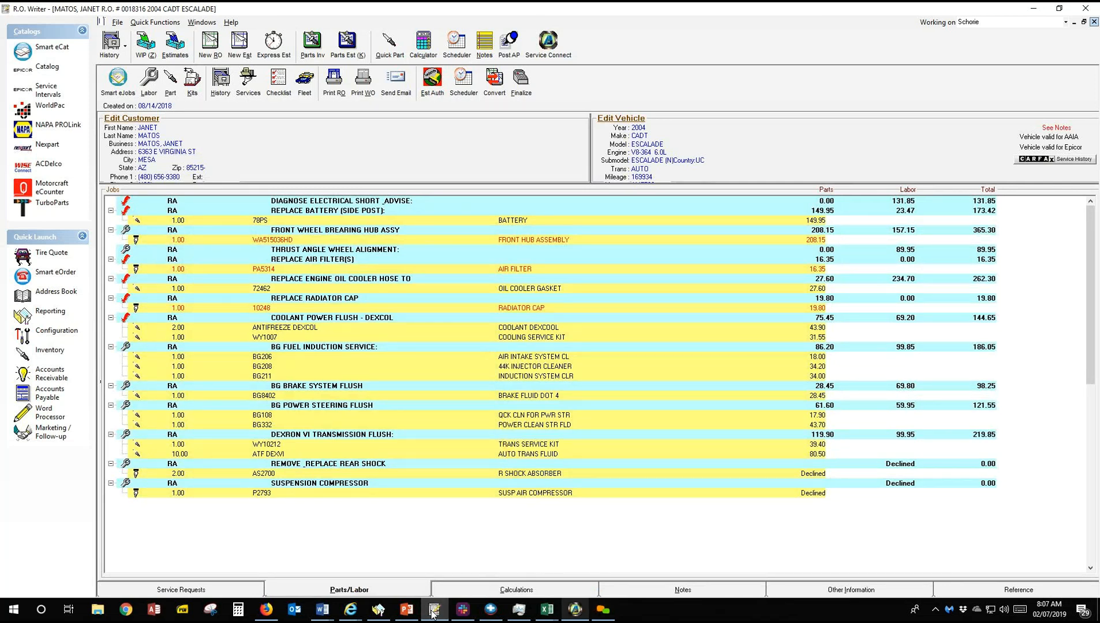
In Service Connect, exclude the Escalade's front wheel hub and thrust angle alignment jobs from the totals and try moving the hub job to Recommend.
click(575, 609)
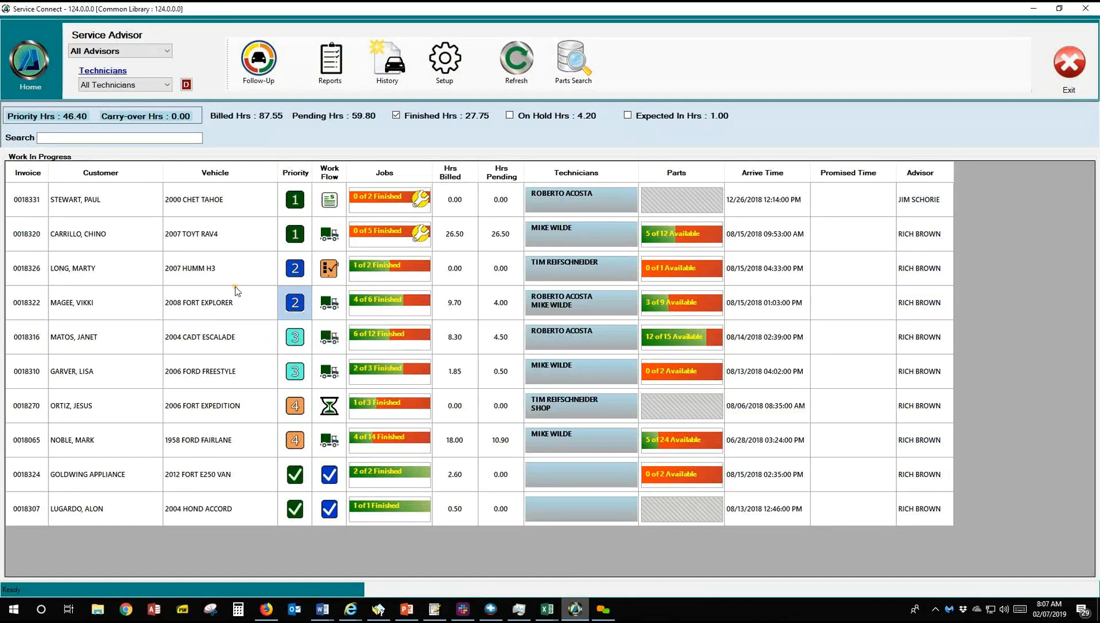
double_click(215, 343)
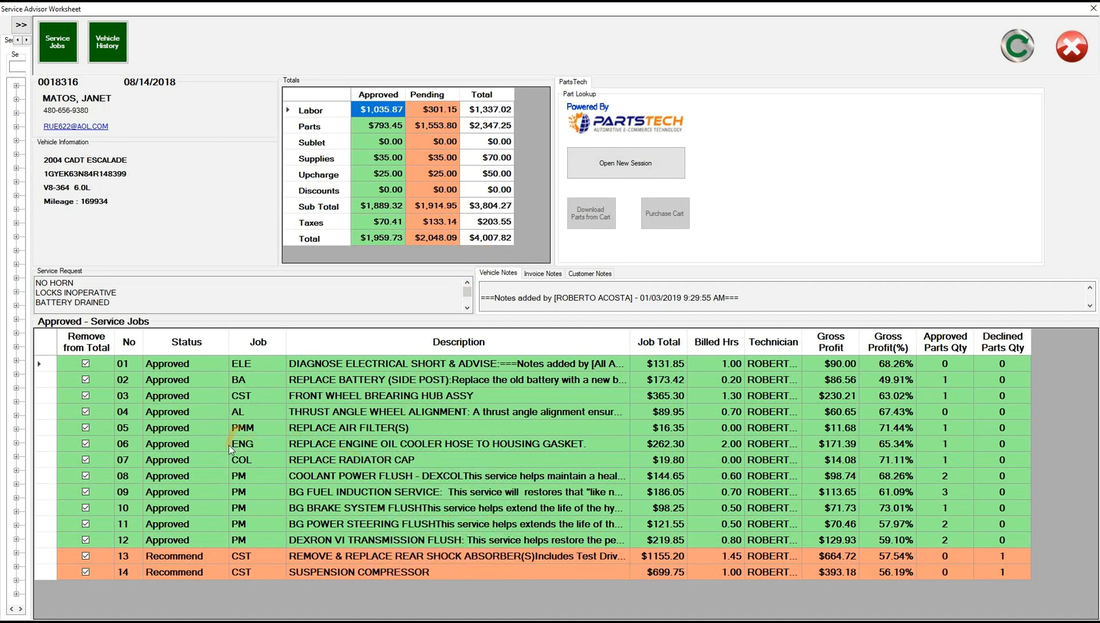
click(86, 396)
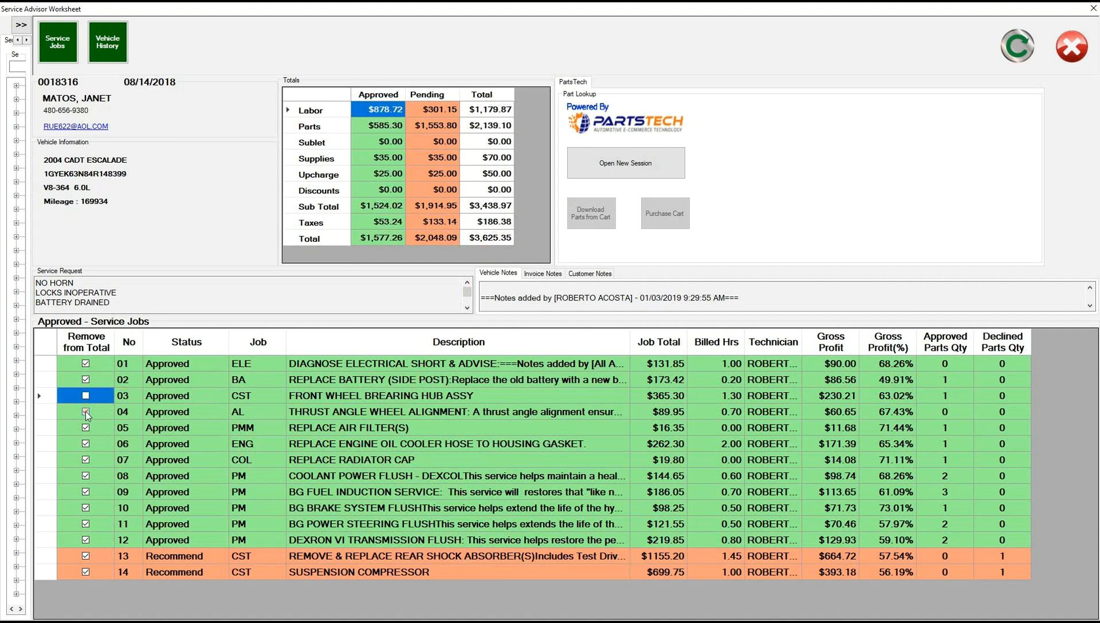
click(84, 411)
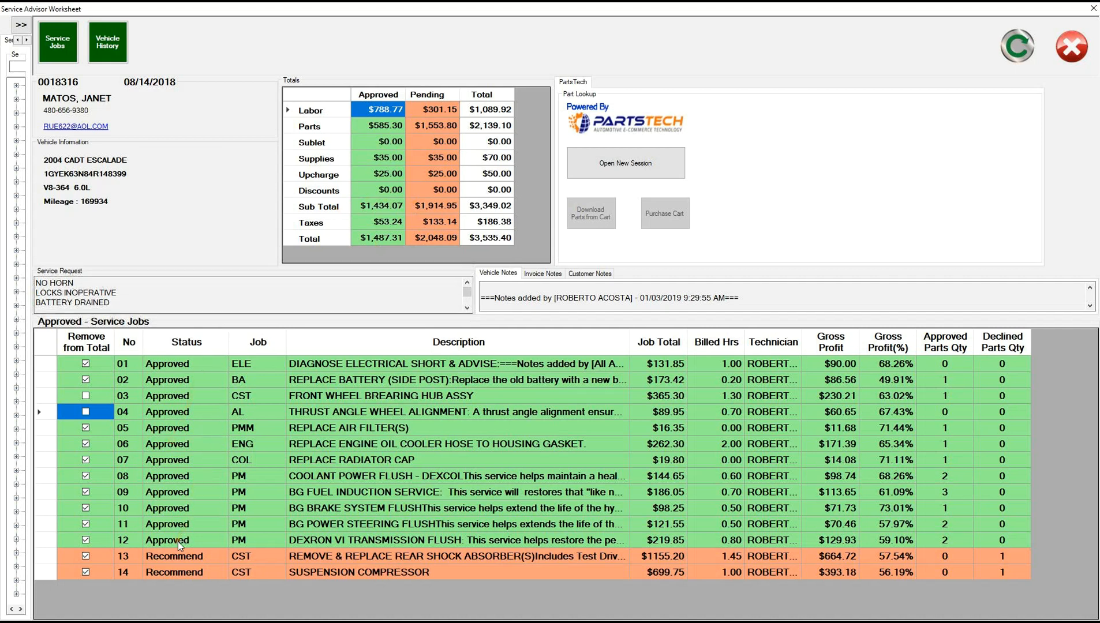
double_click(181, 395)
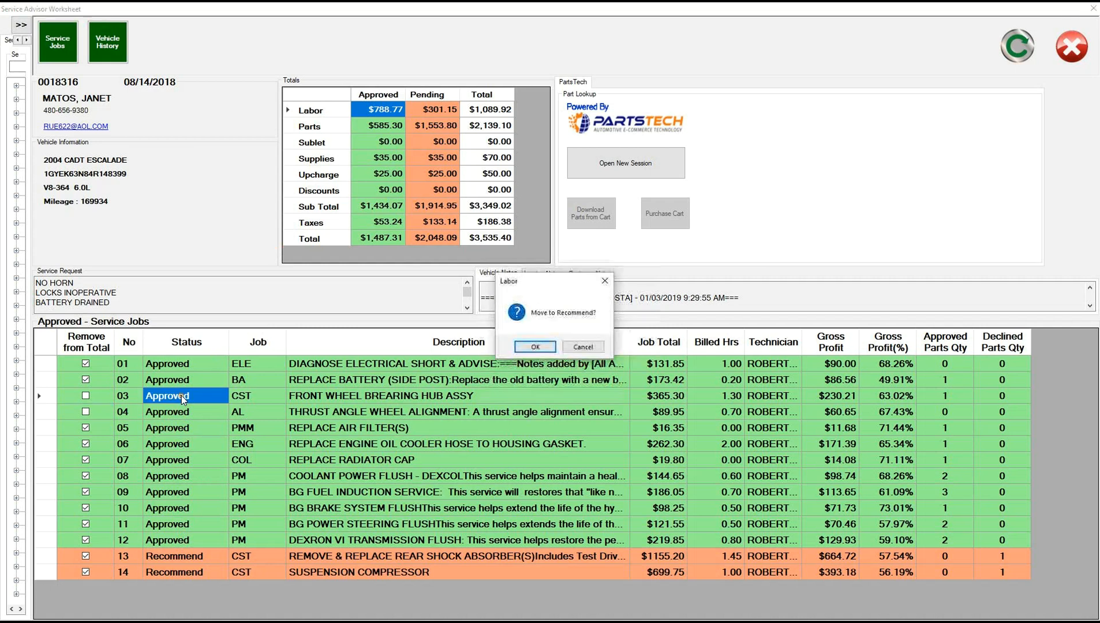
click(580, 348)
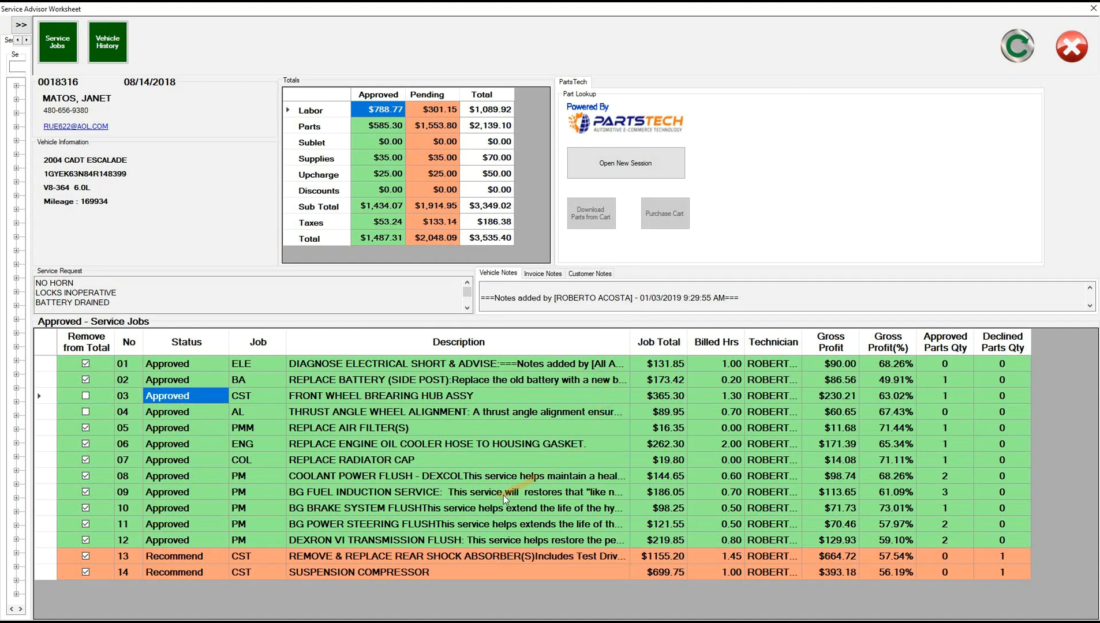
Examine the parts and labor details of the recommended rear shock absorber job and close the Escalade's worksheet.
double_click(365, 557)
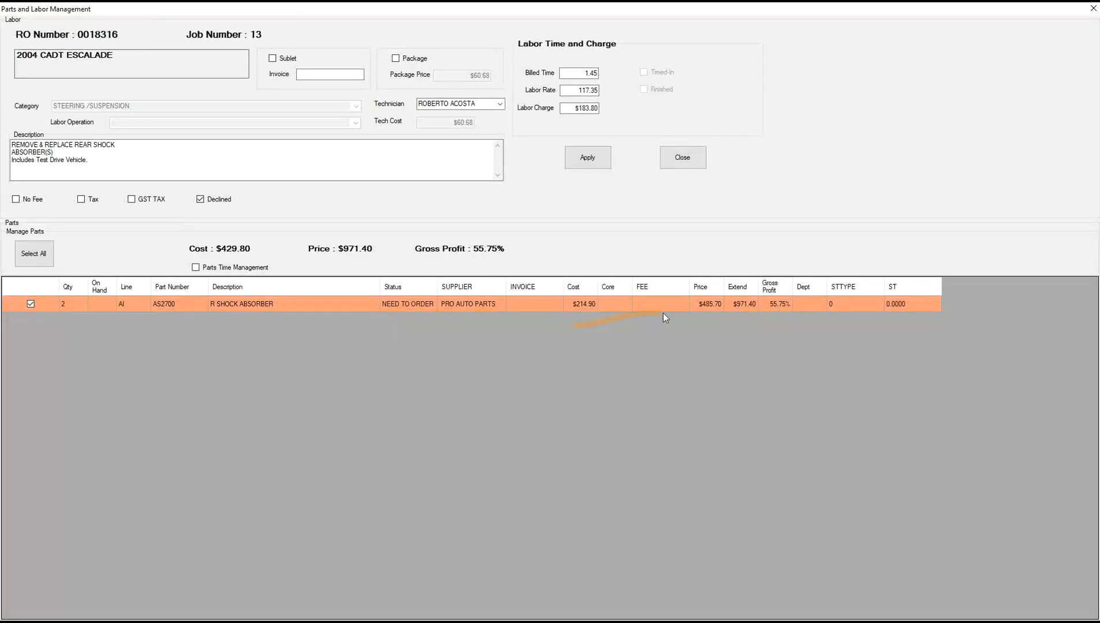
click(688, 163)
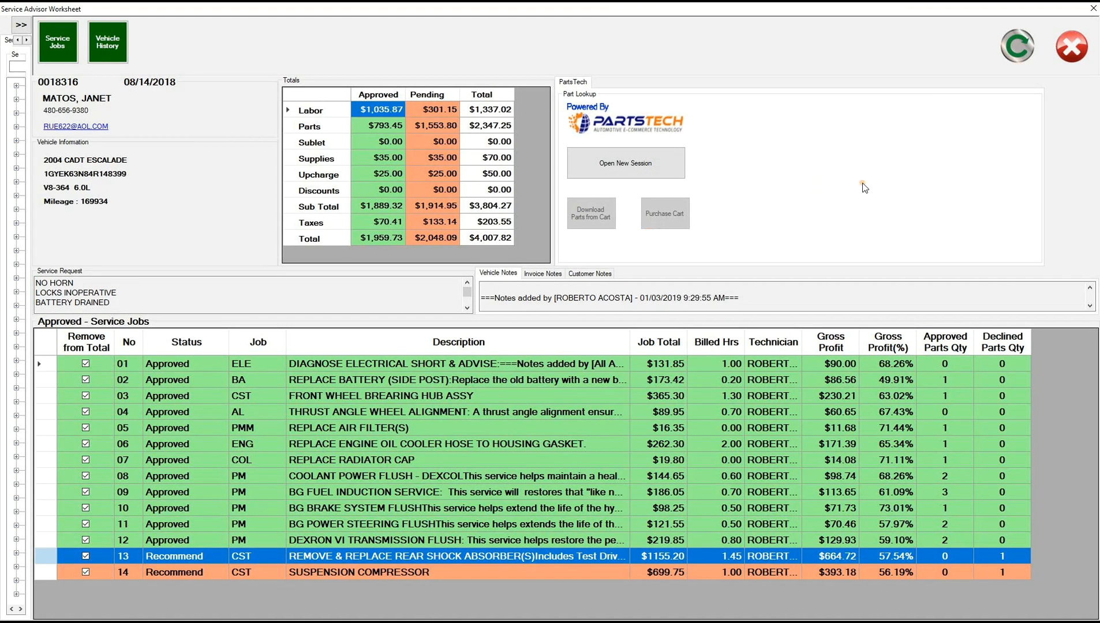
click(1072, 47)
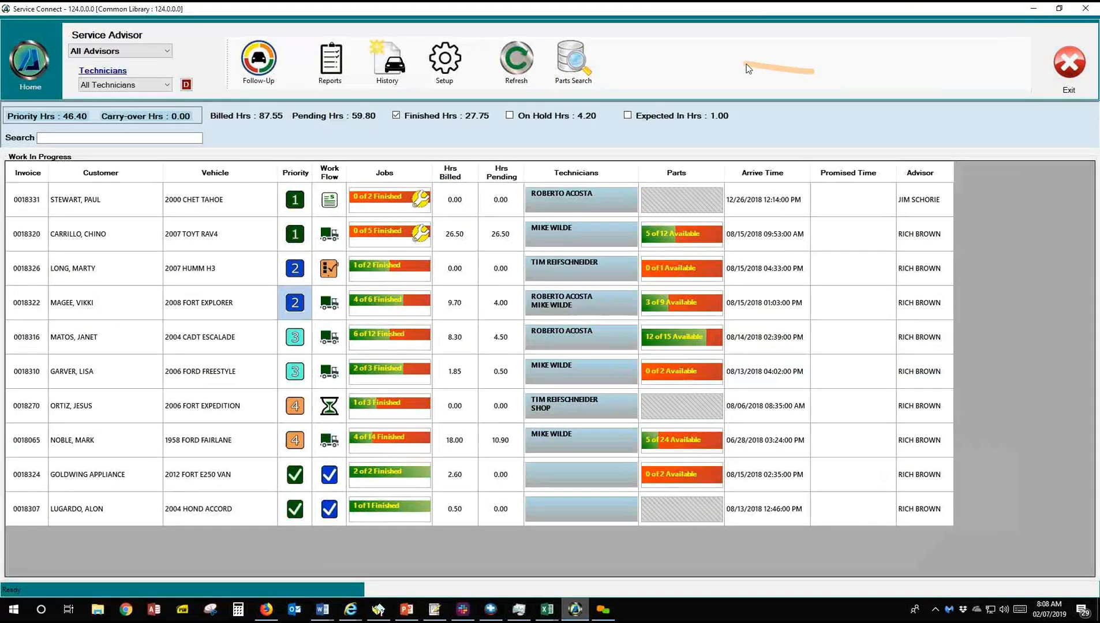
Open the program setup and examine the PartsTech account's user ID and user key fields.
click(446, 74)
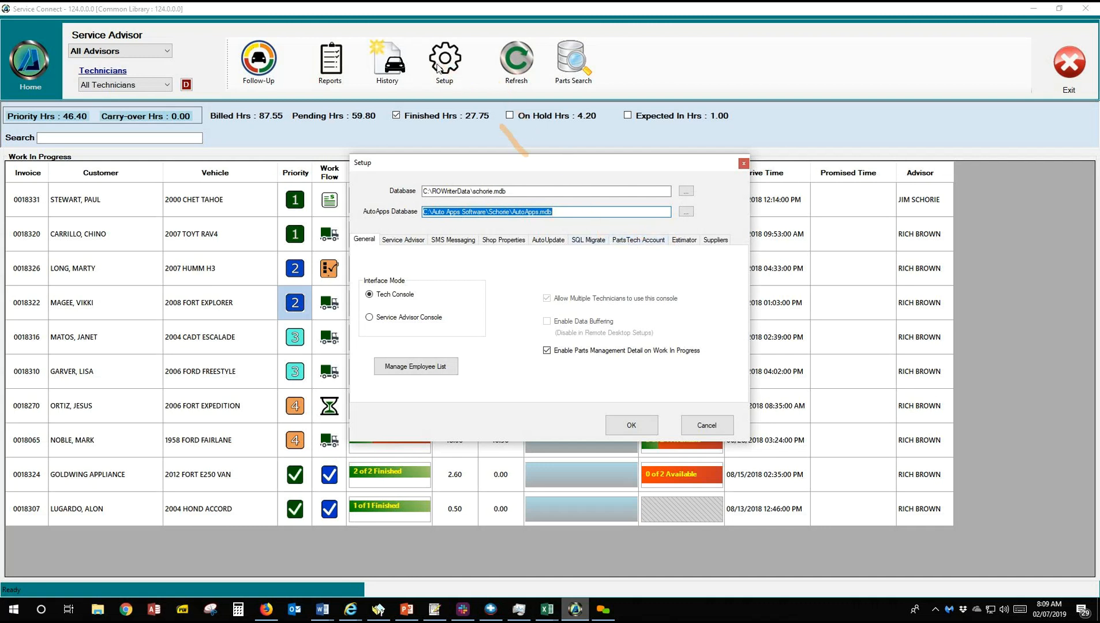
click(643, 241)
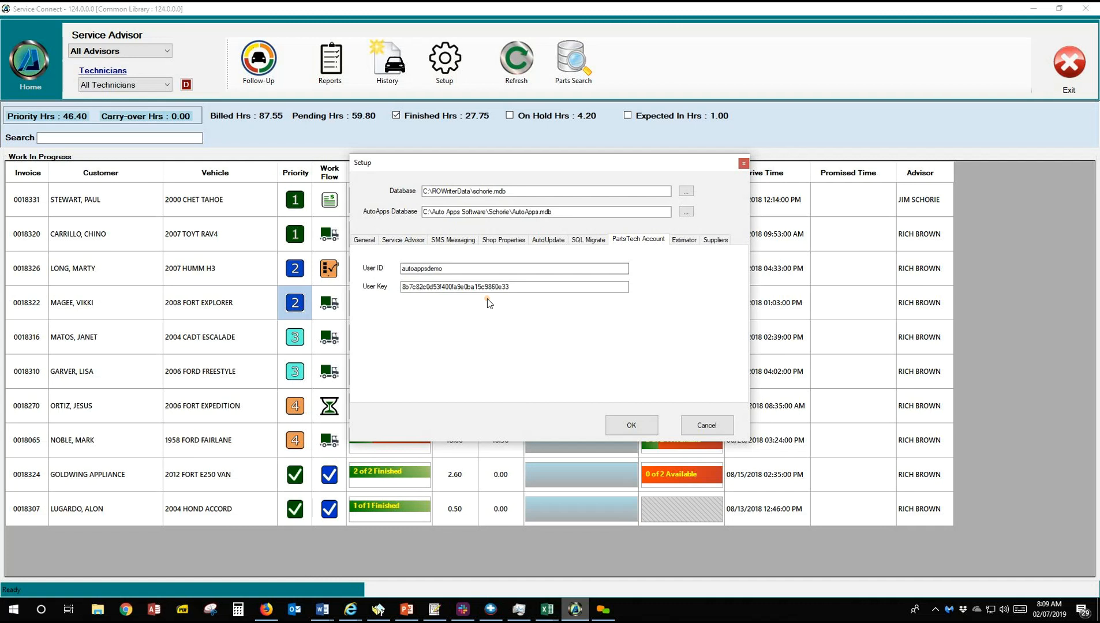
click(448, 287)
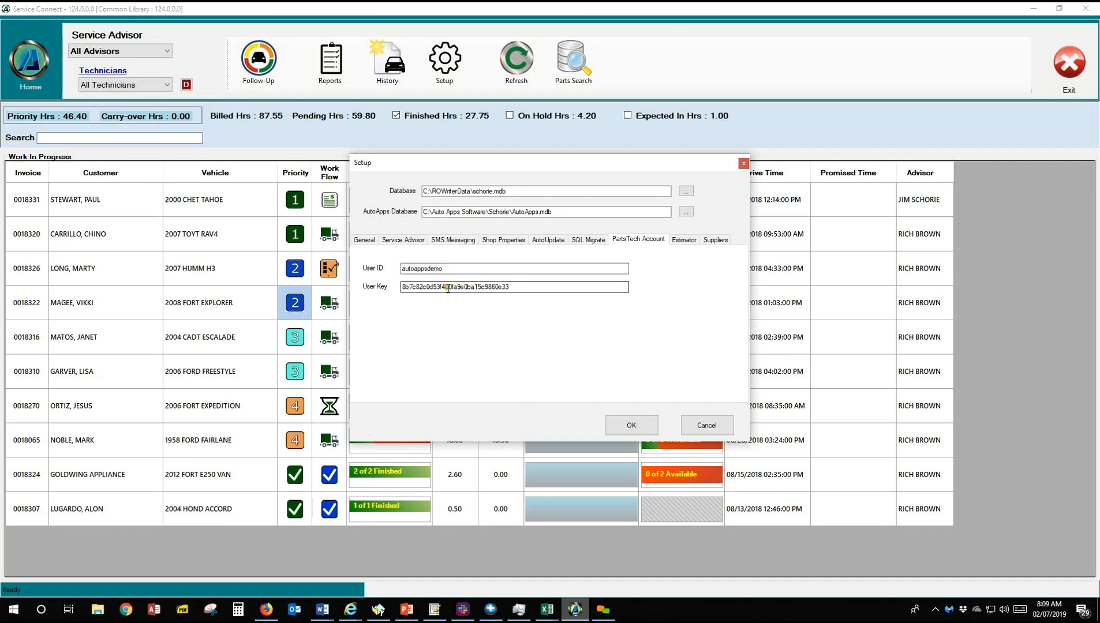
Review the estimator tax and charge rates with the PARTSTECH intelligent part pricing breaks, and save the setup.
click(684, 243)
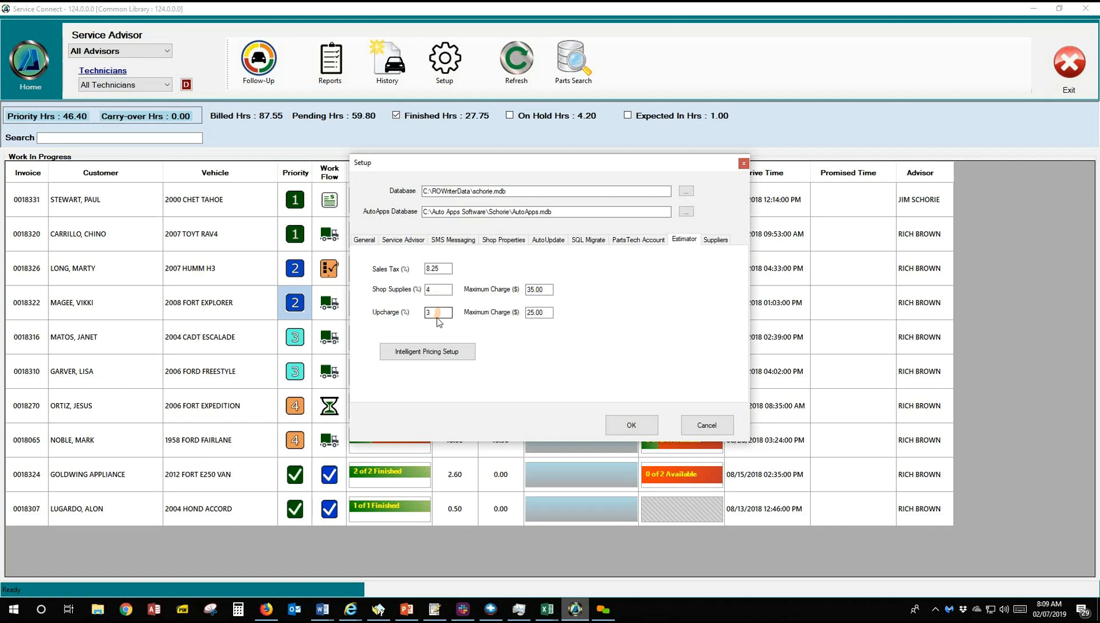
click(430, 354)
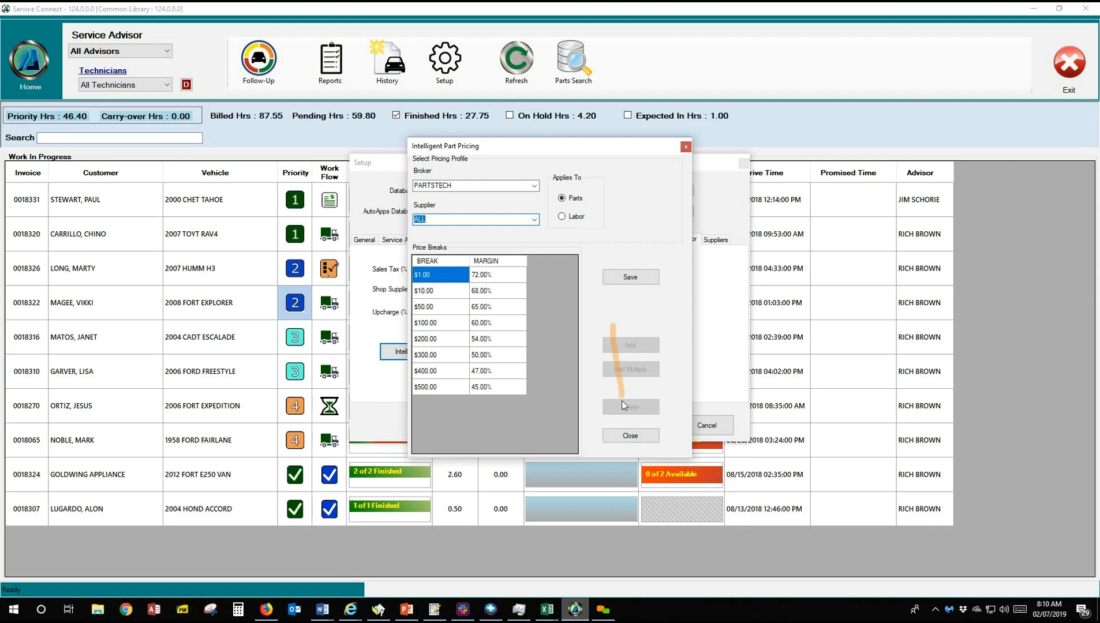
click(631, 436)
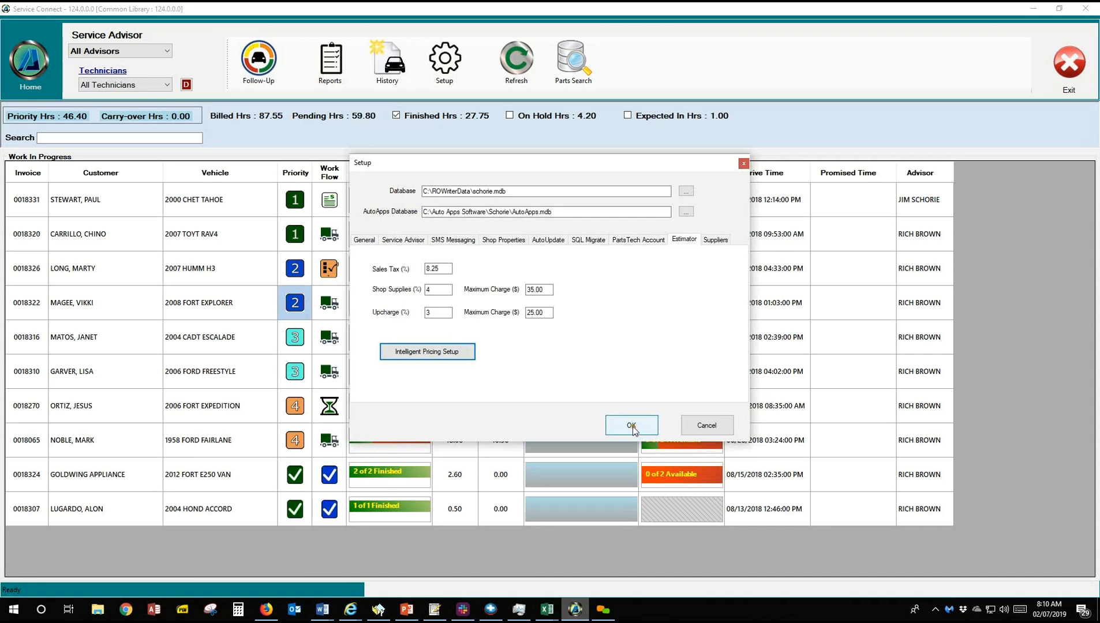
click(631, 426)
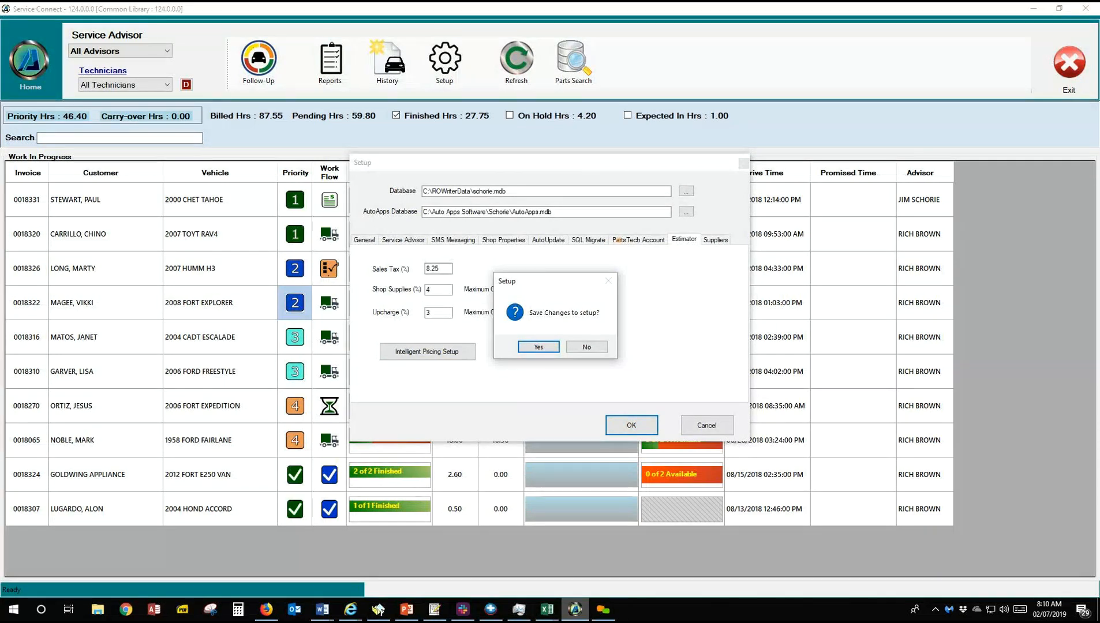
click(537, 347)
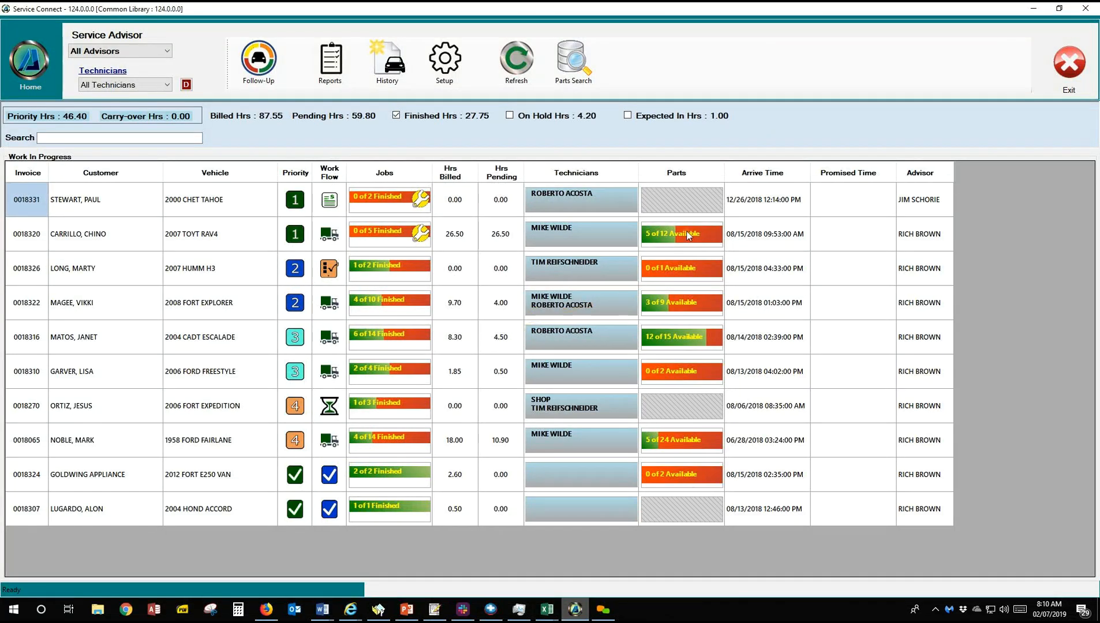
Open the 2000 CHET TAHOE's worksheet and add the Water Pump and Serpentine Belt Replacement job, found by searching for "water pump".
double_click(217, 205)
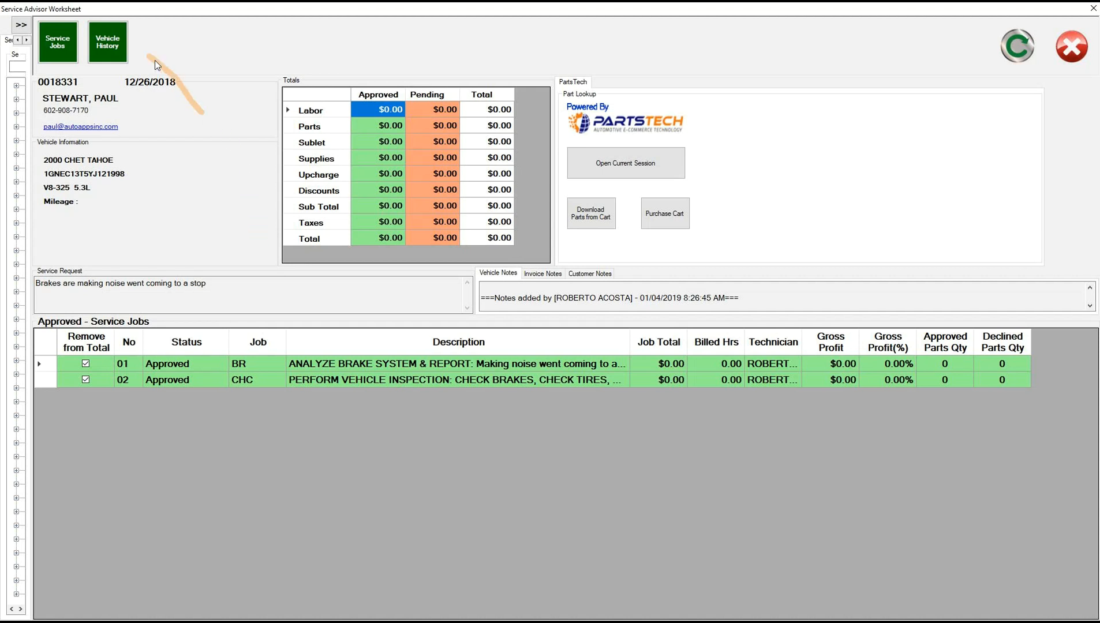
click(60, 48)
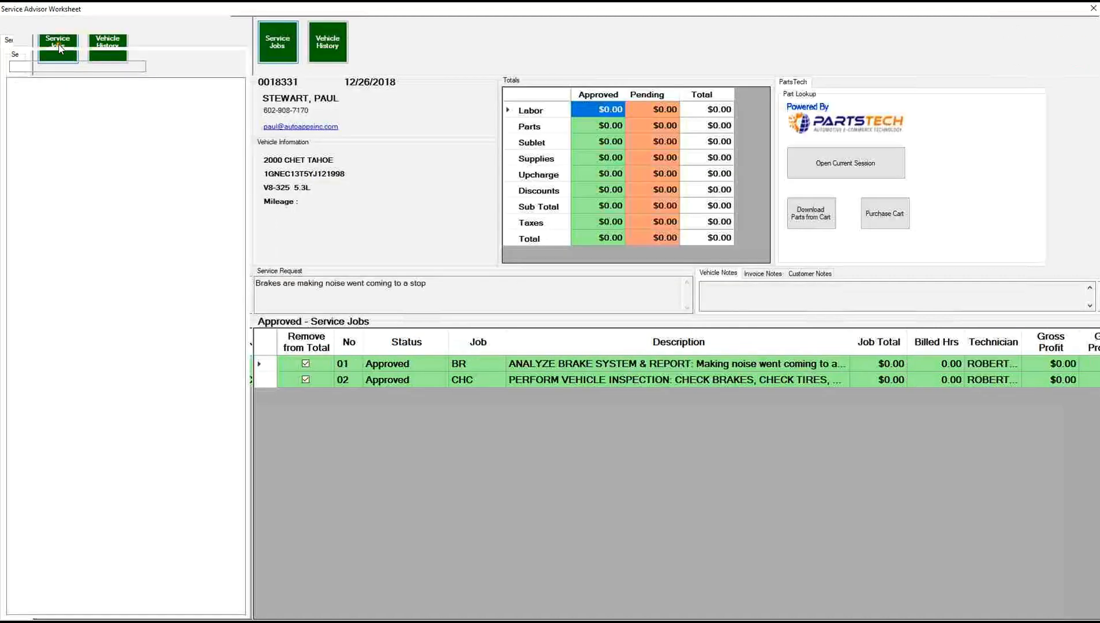
click(30, 66)
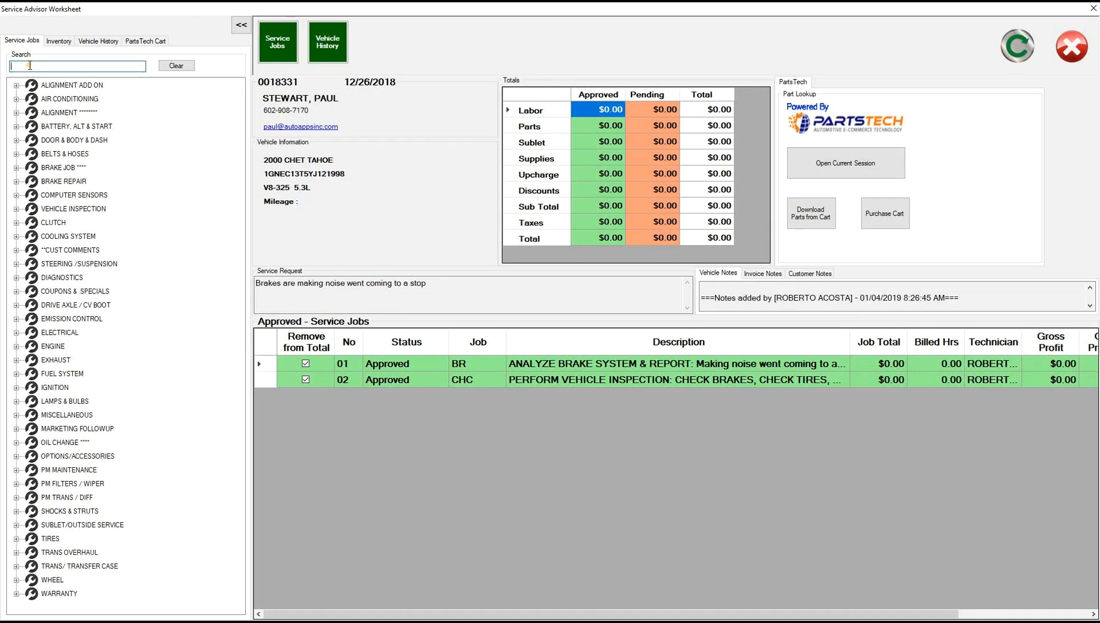
text(water pump)
key(Return)
drag(79, 103, 531, 448)
drag(606, 421, 607, 421)
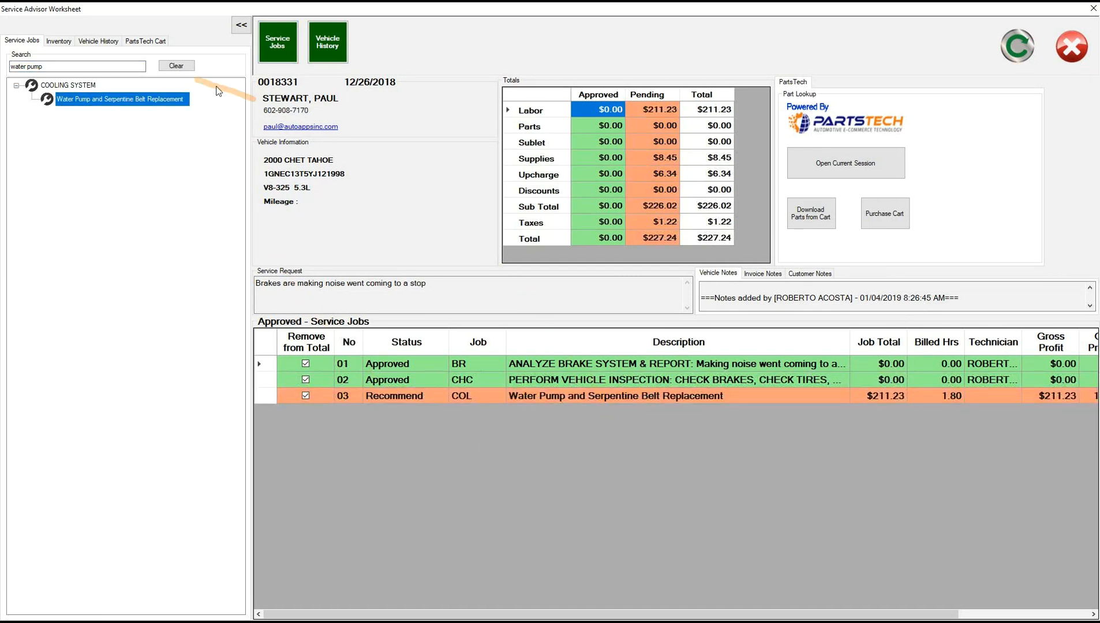
Search the service jobs for "thermo" and add the Replace Thermostat and Gasket job to the Tahoe's worksheet.
drag(44, 67, 2, 68)
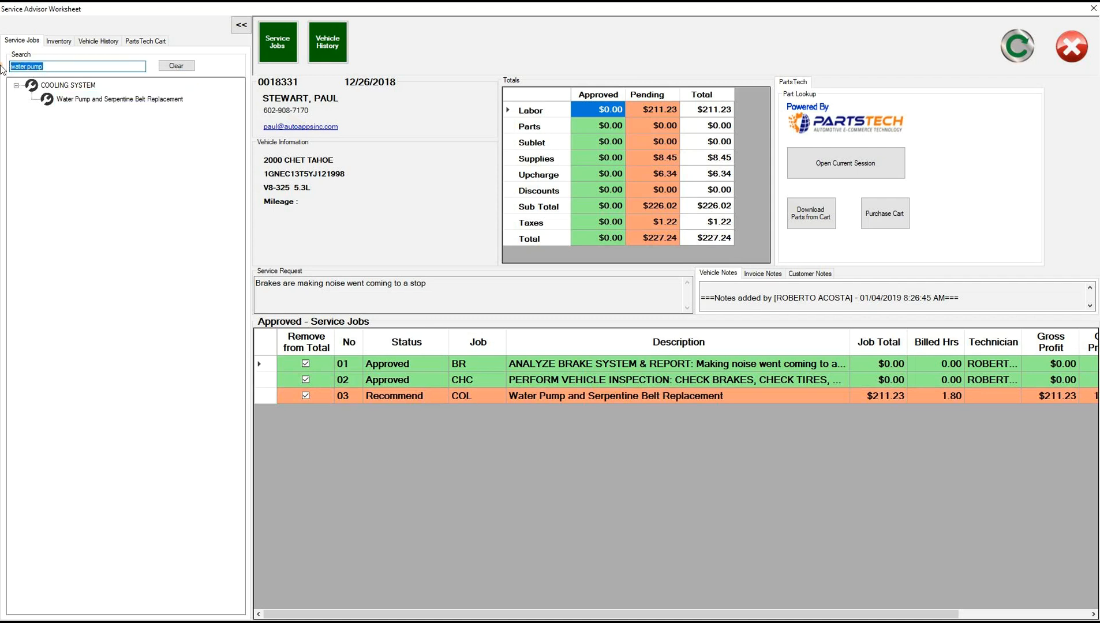
text(ther)
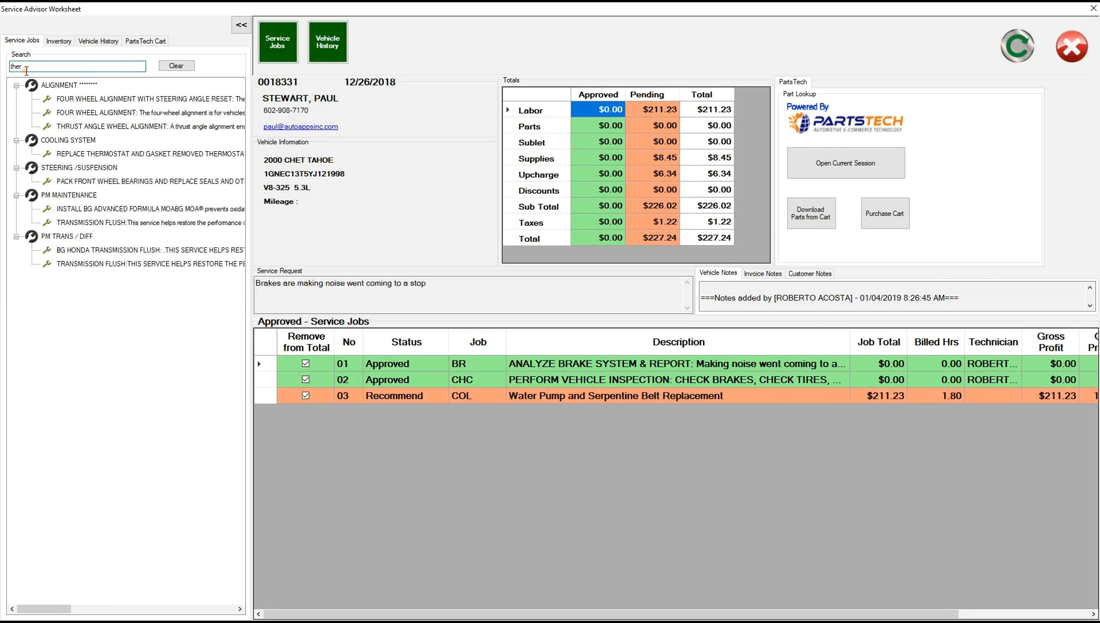
text(mo)
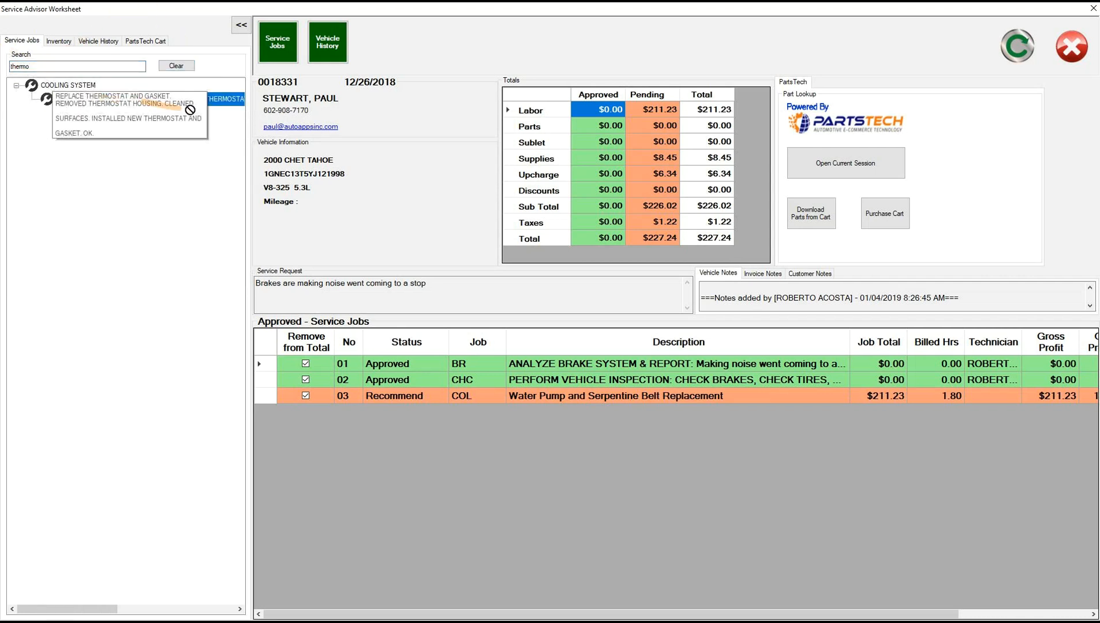
drag(185, 100, 645, 431)
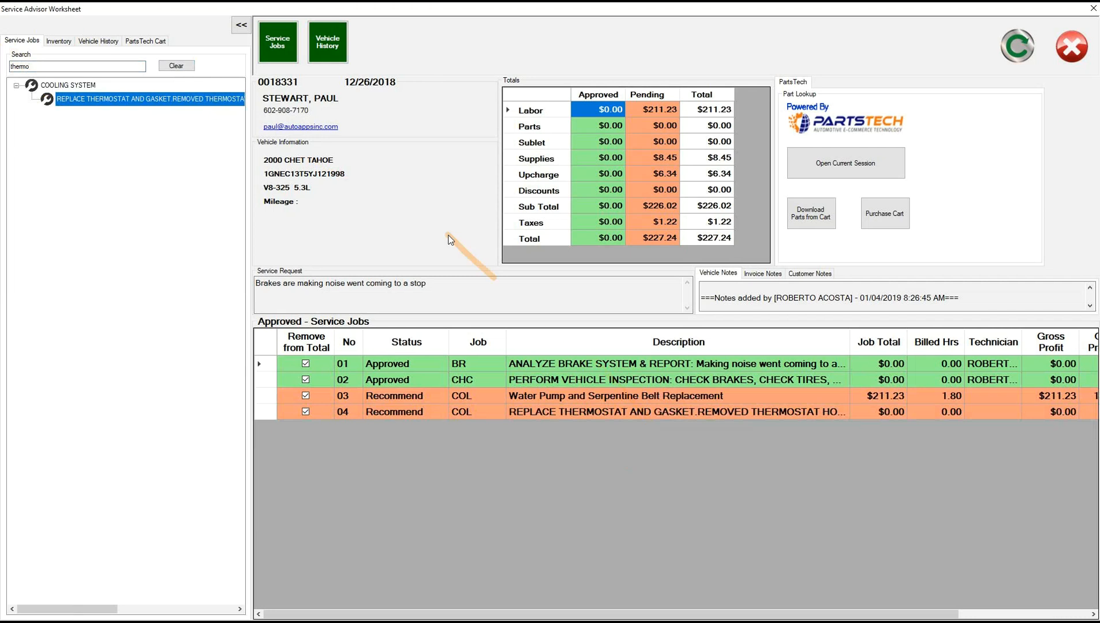
Search the service jobs for "brake", add the Front Disc Brake Reline job to the Tahoe's worksheet, and collapse the job list.
drag(48, 67, 1, 68)
text(d)
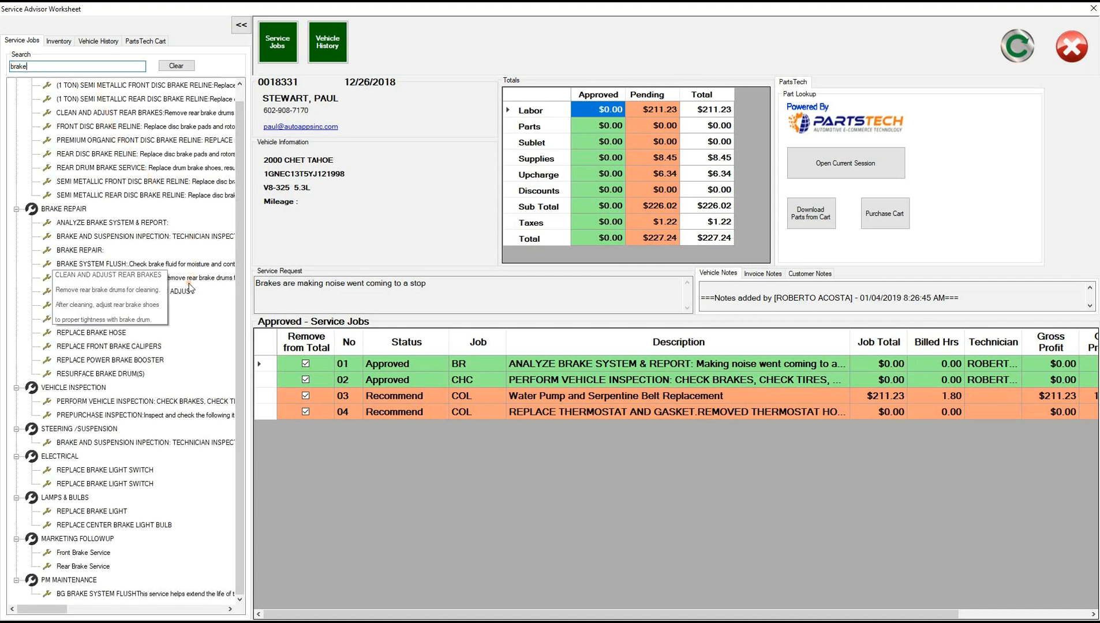
scroll(179, 208, up, 1)
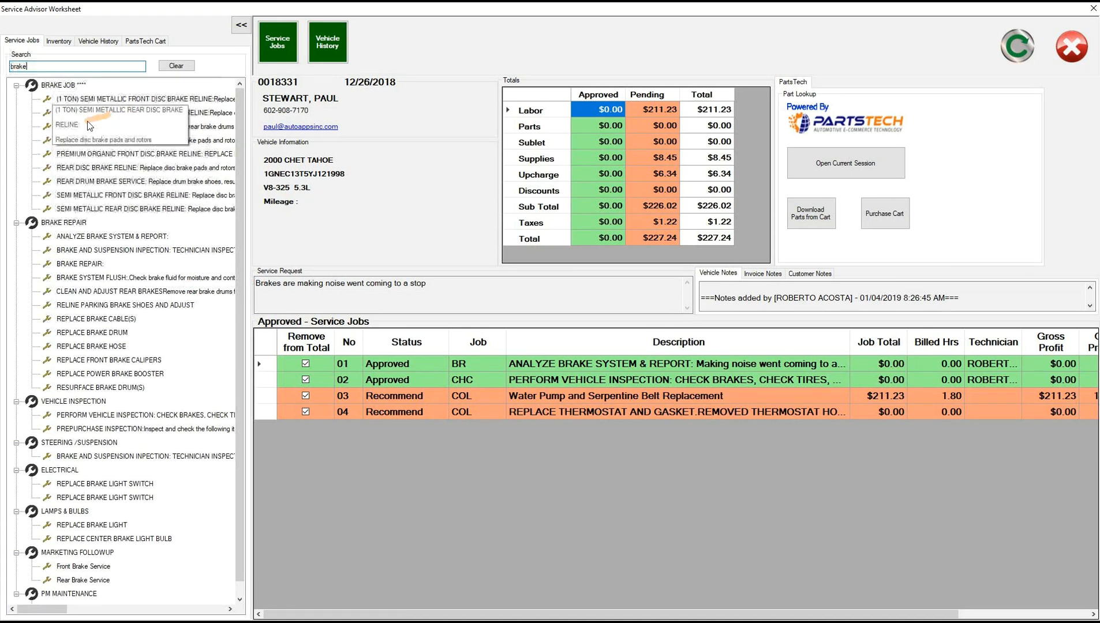
drag(83, 142, 519, 428)
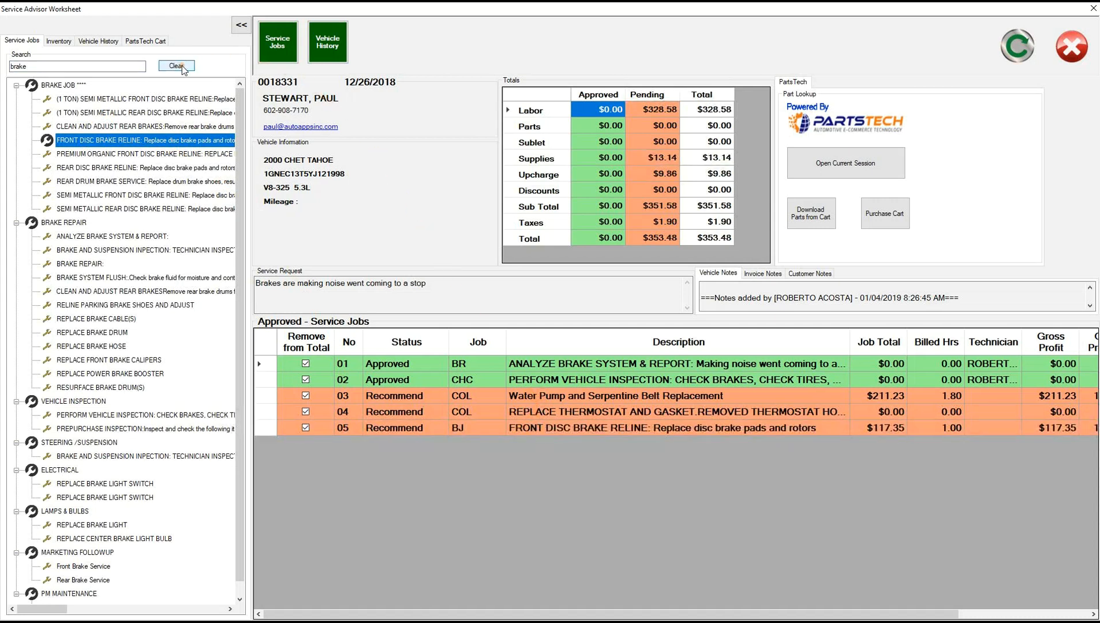
click(241, 25)
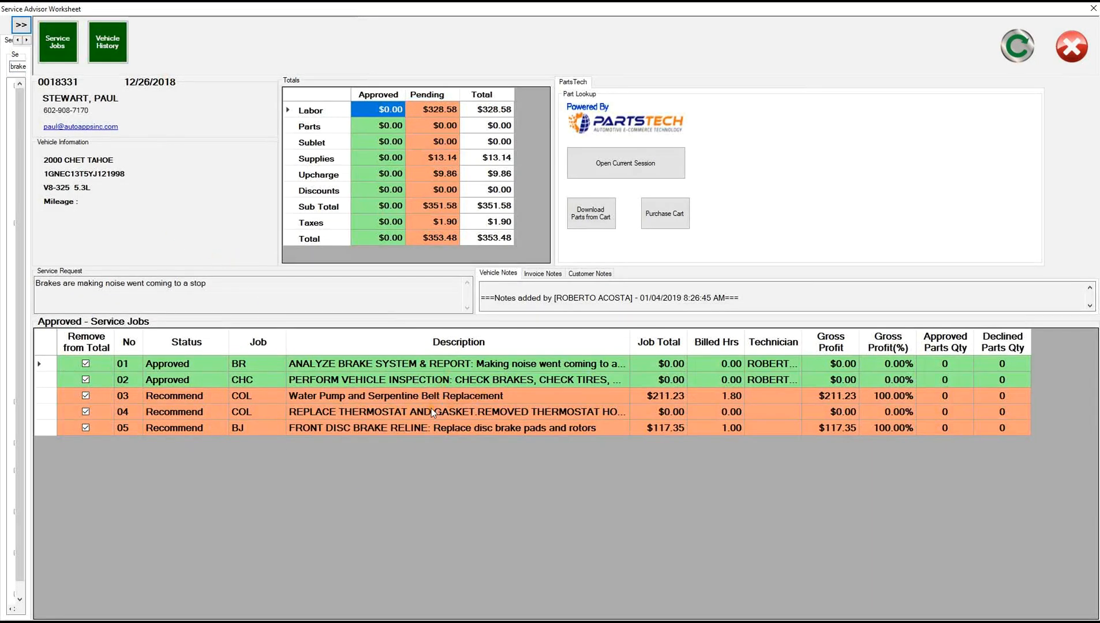
Open the worksheet's PartsTech session, search for Engine Water Pump, and examine the enlarged product images of the NAPA pumps.
click(624, 163)
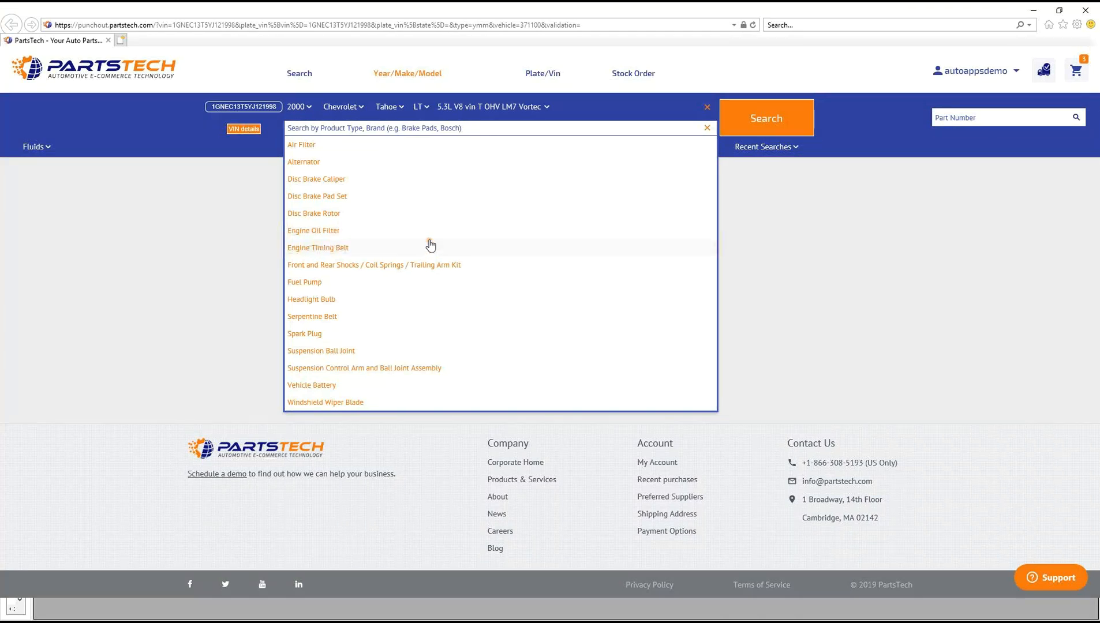
click(323, 129)
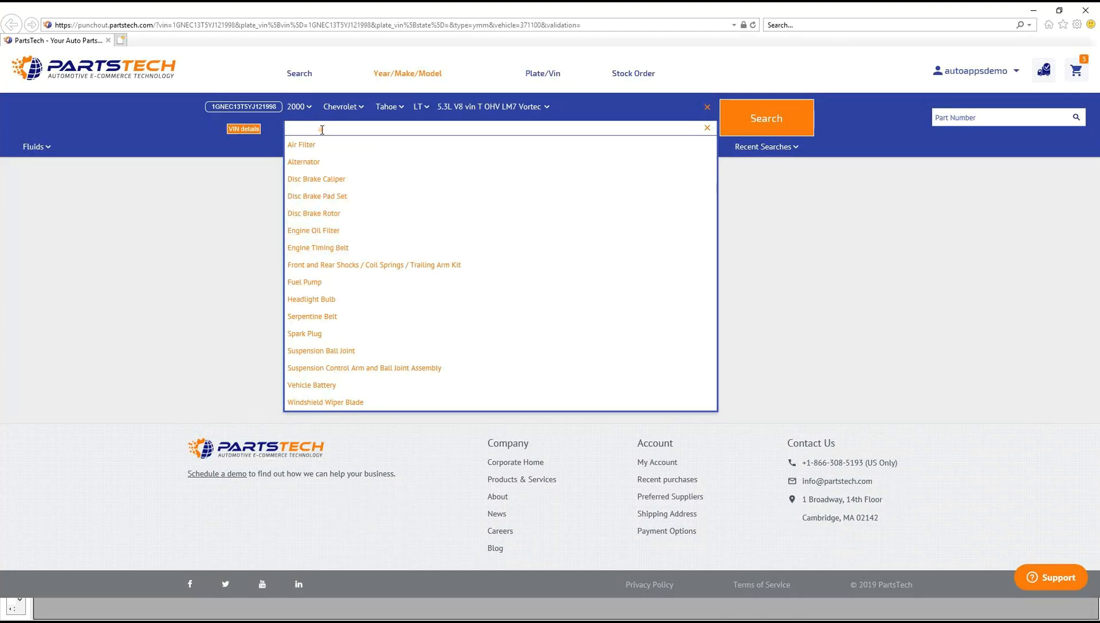
text(wa)
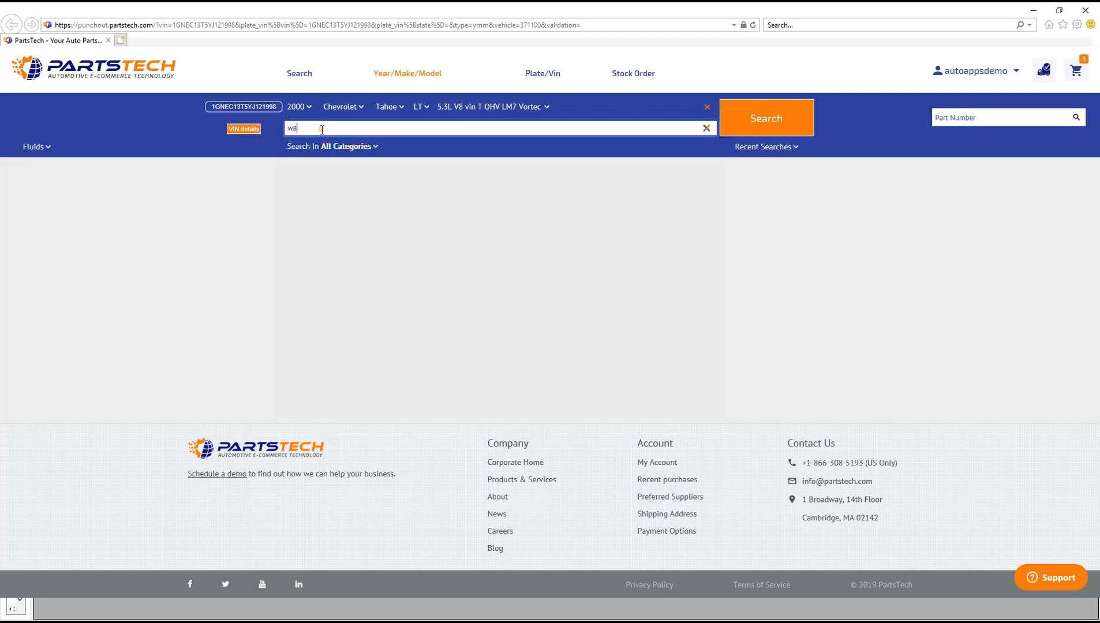
text(ter)
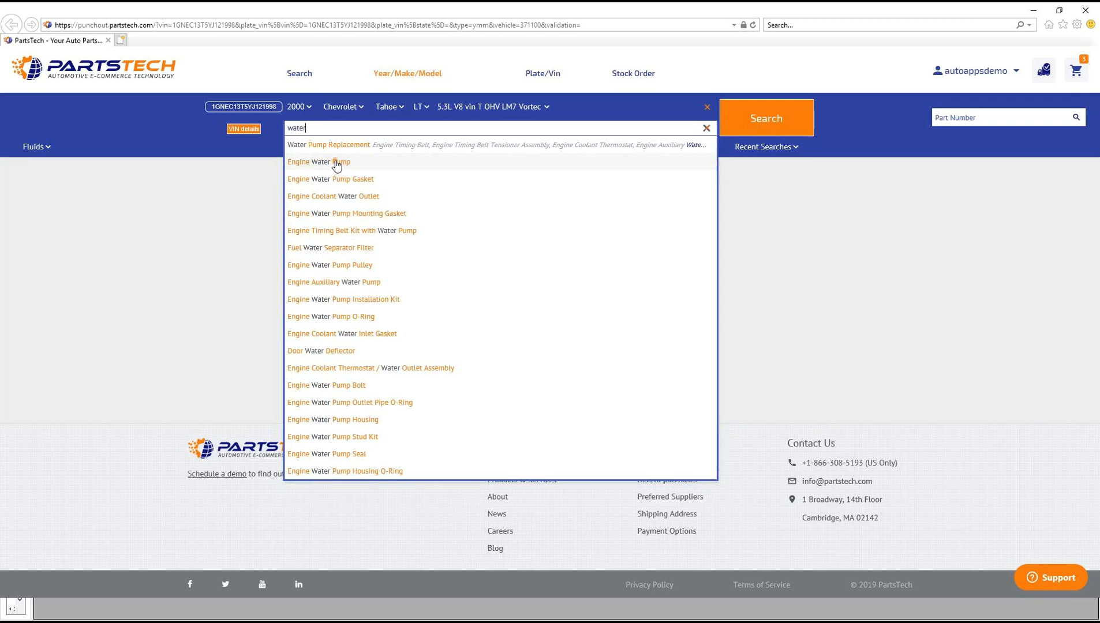
click(337, 167)
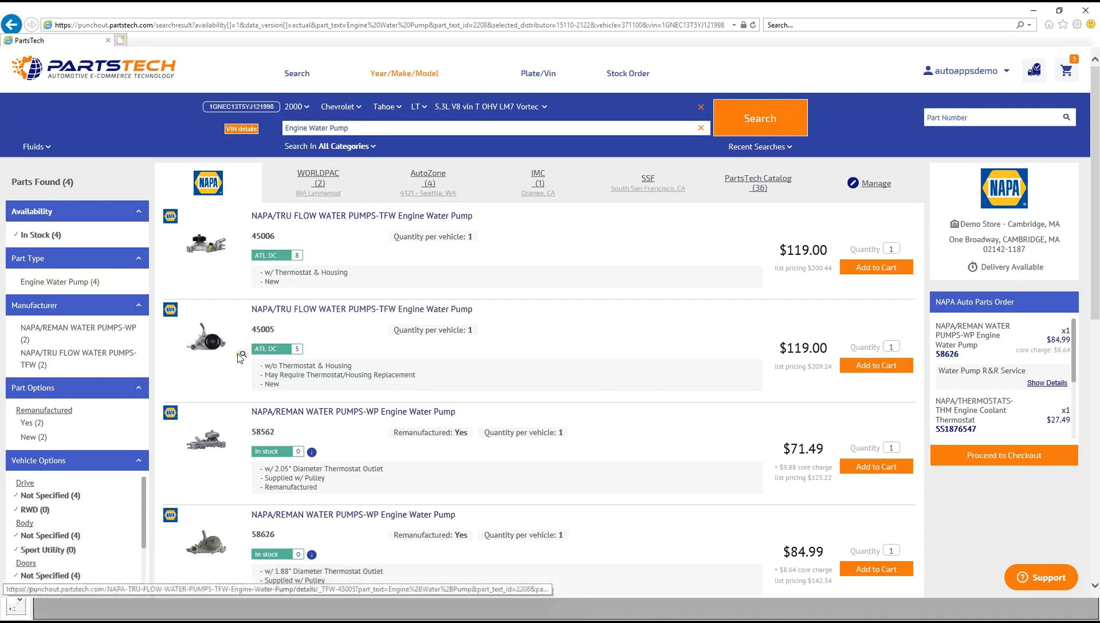
mouse_move(243, 356)
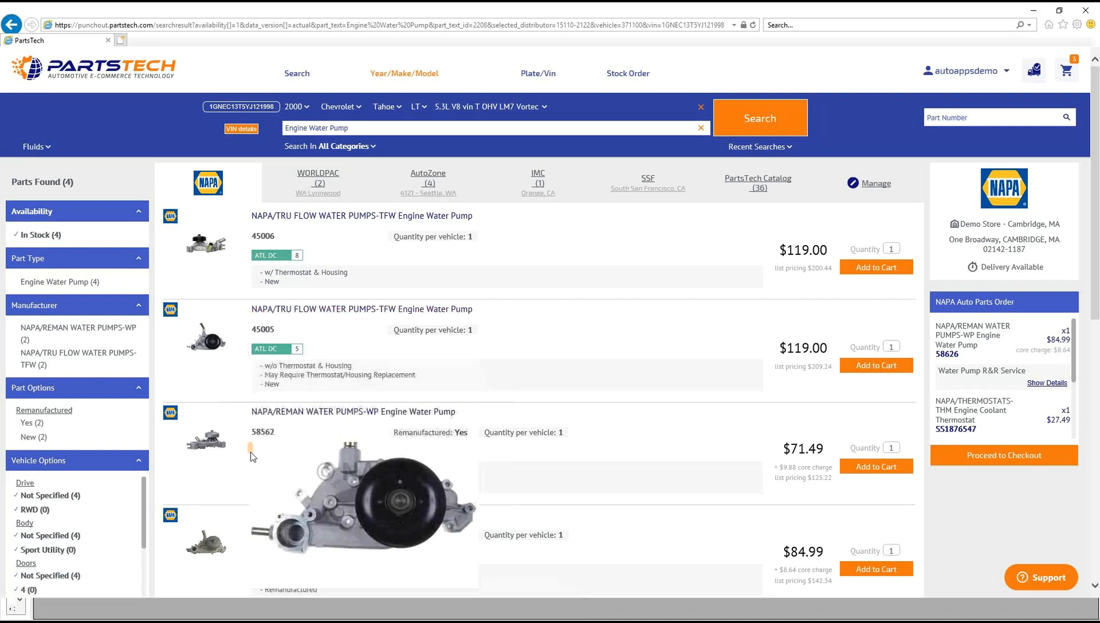
mouse_move(242, 459)
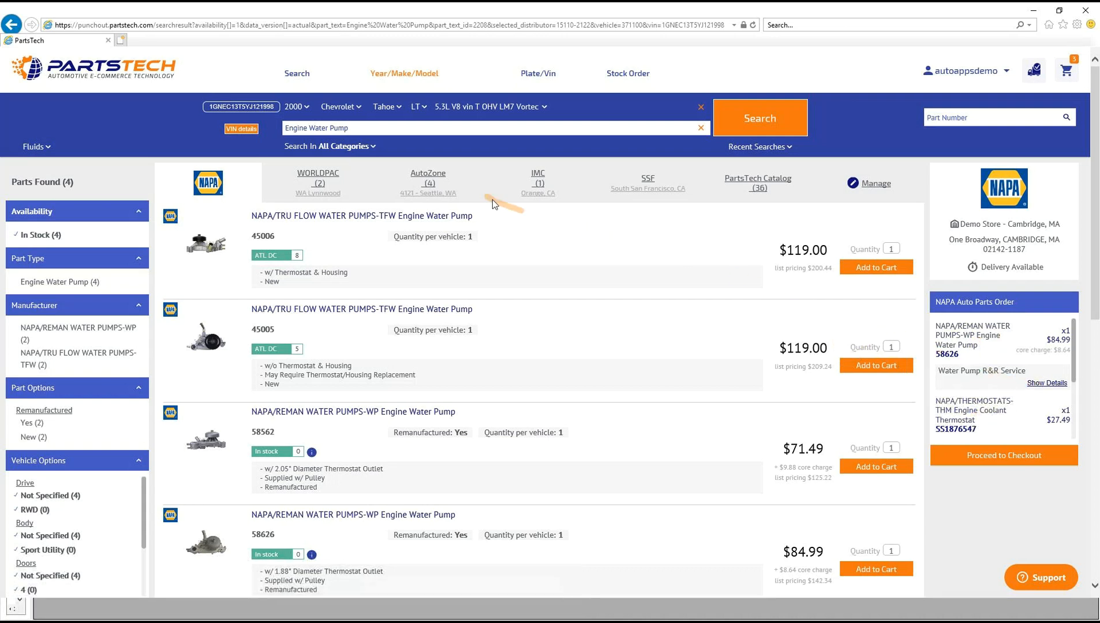
Leave the PartsTech session and the worksheet, and view the Tahoe's vehicle service history from the work-in-progress board.
click(357, 129)
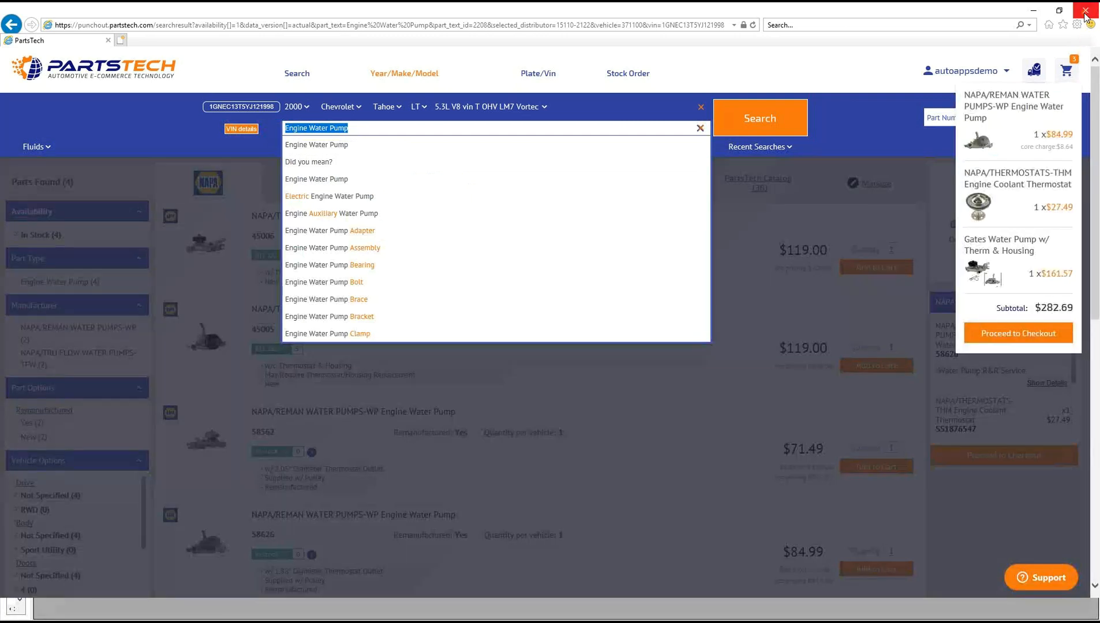
click(1085, 10)
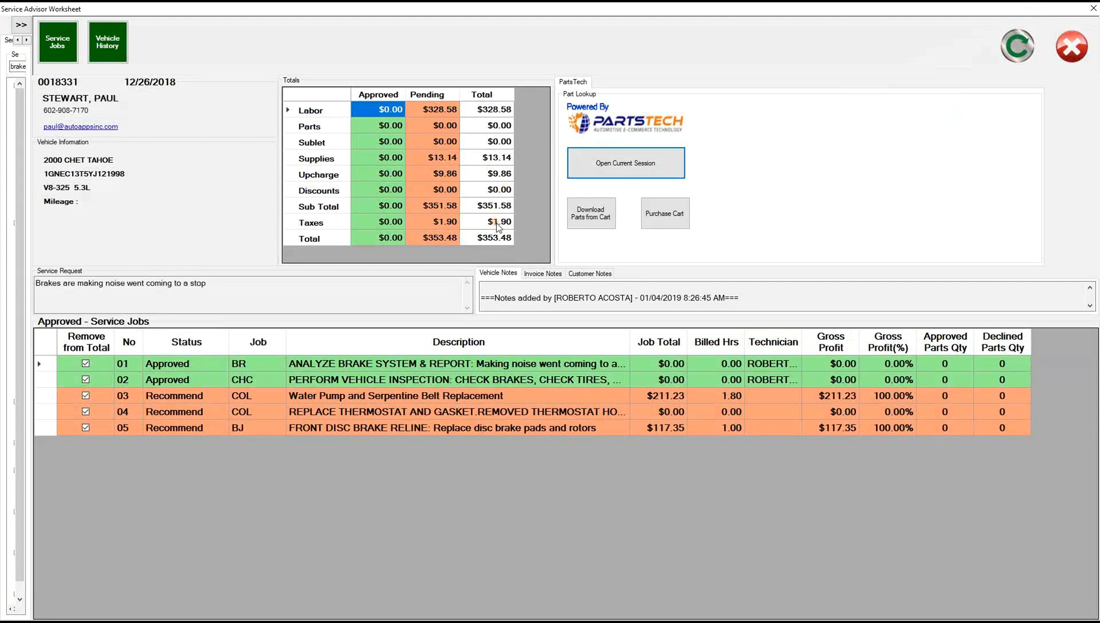
click(1065, 53)
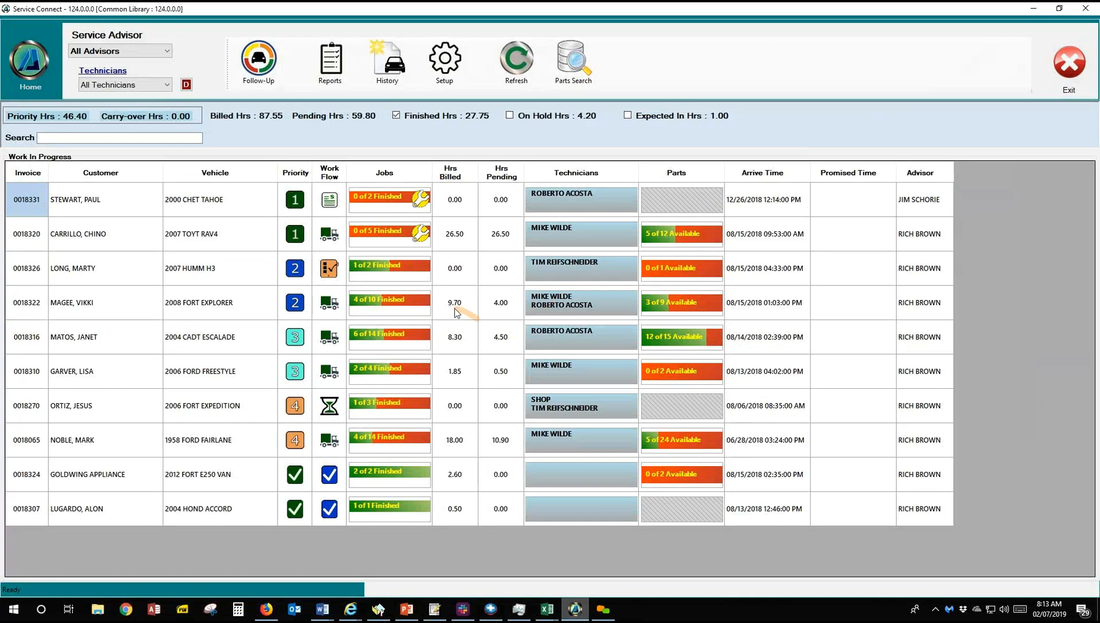
double_click(193, 199)
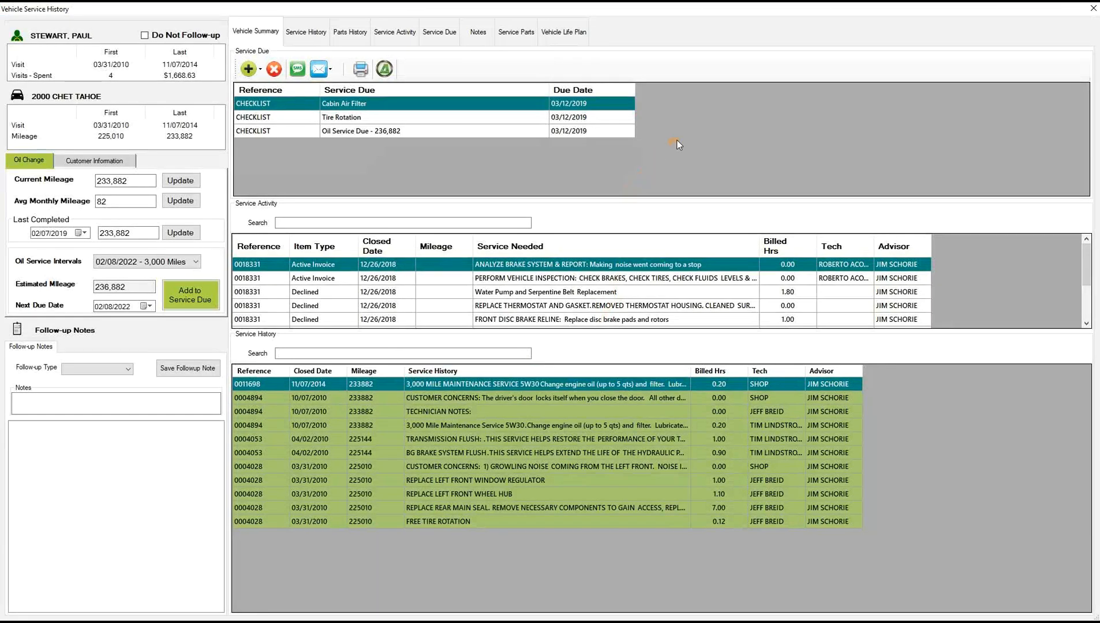
click(1093, 8)
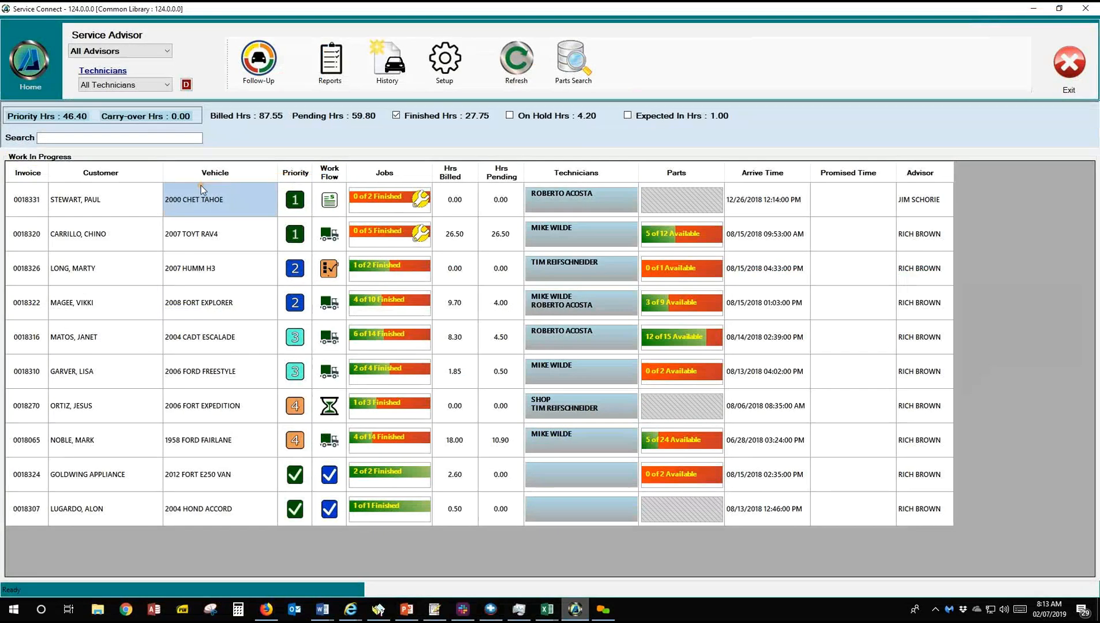
Reopen the Tahoe's worksheet and PartsTech session, search for Serpentine Belt, and add the second NAPA/BANDO 6PK2345 belt to the cart.
double_click(197, 203)
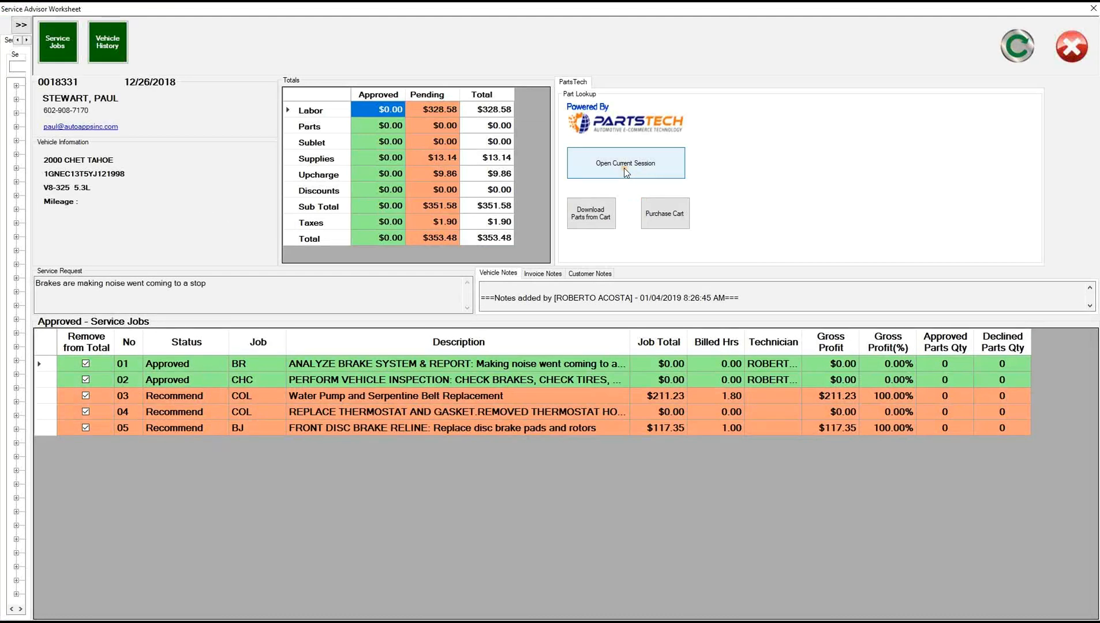
click(624, 168)
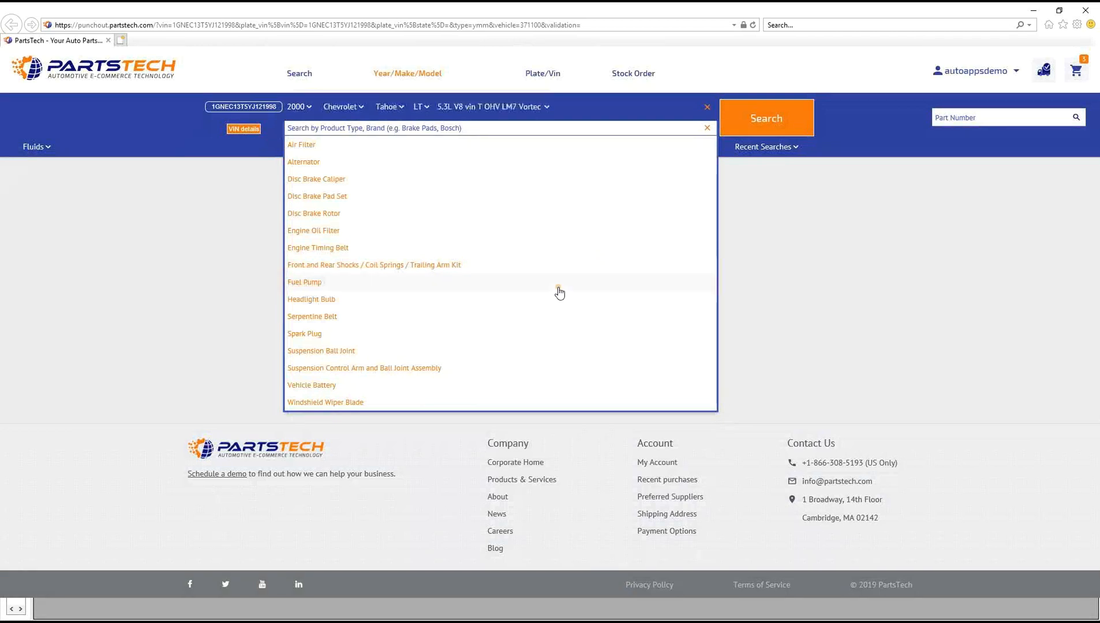
click(471, 130)
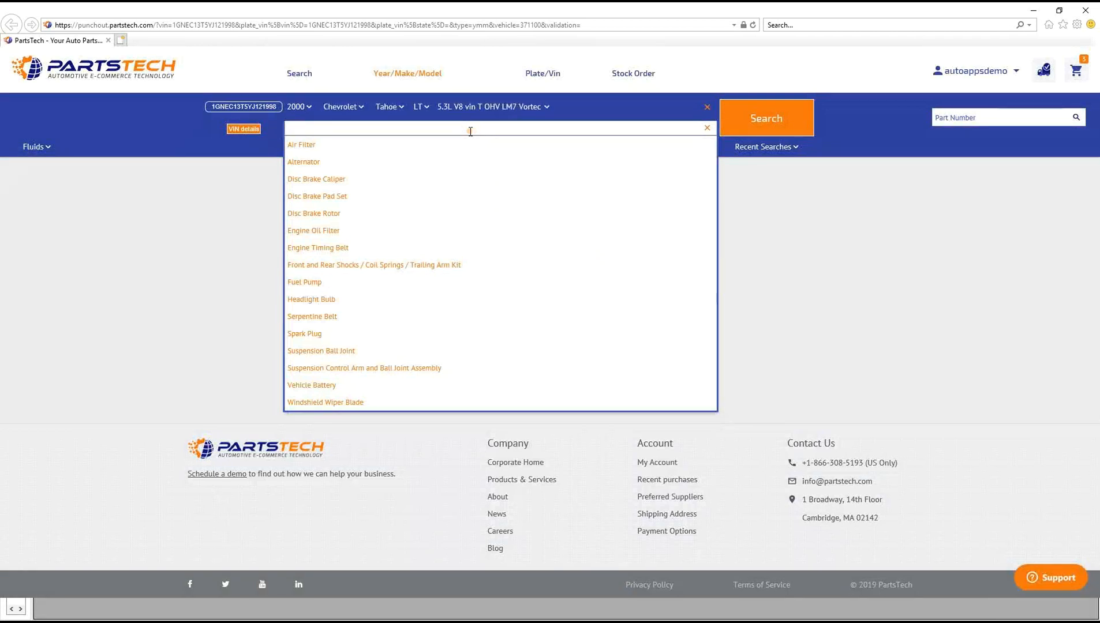
text(se)
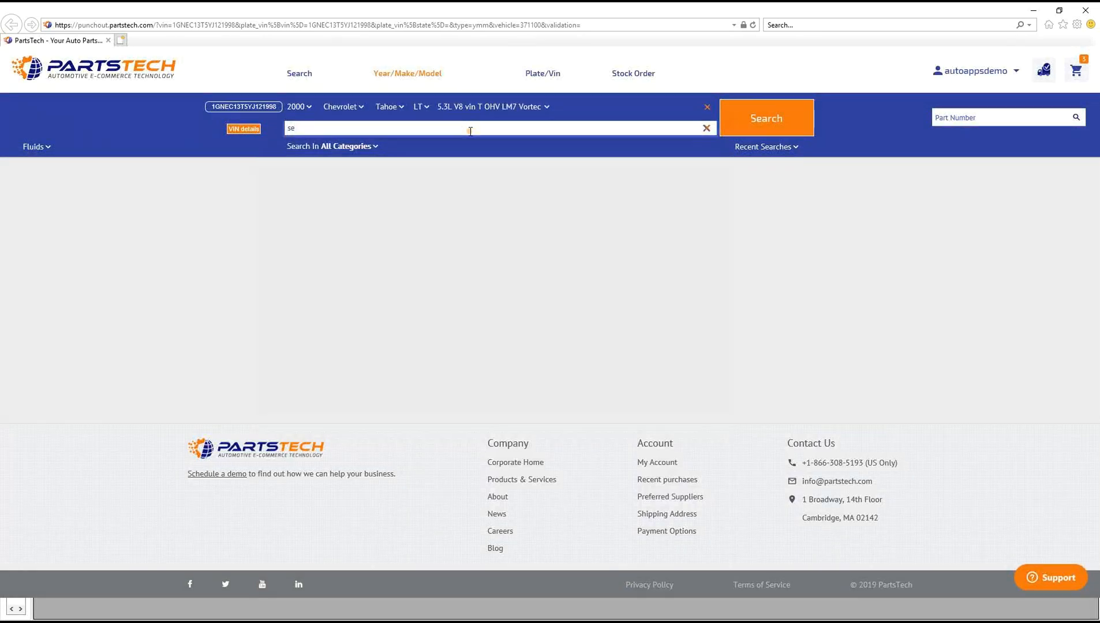
text(r)
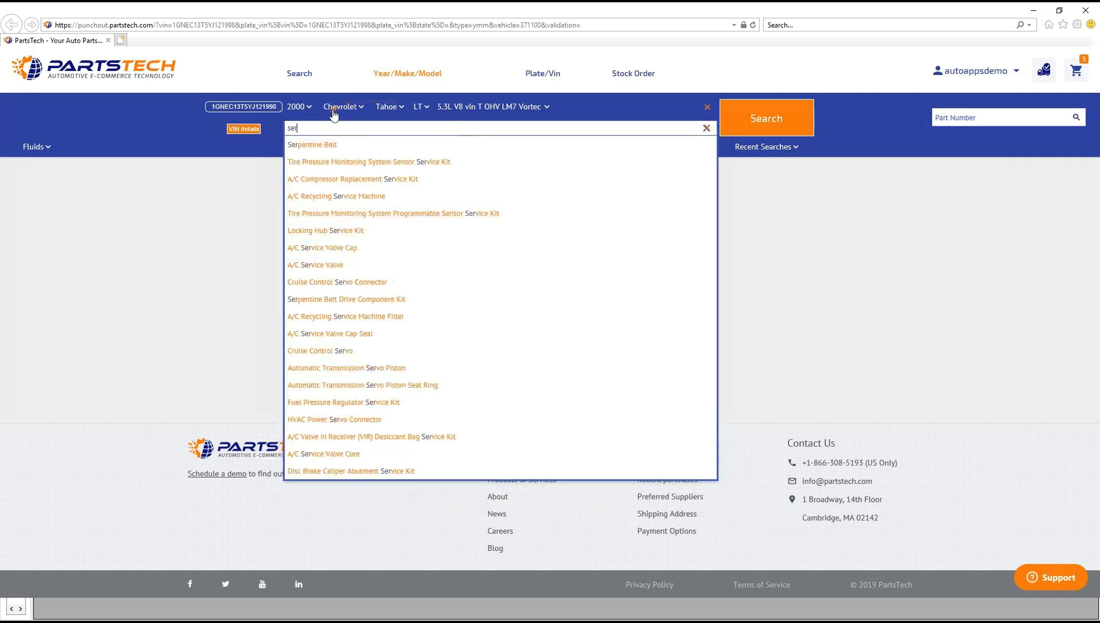
click(328, 151)
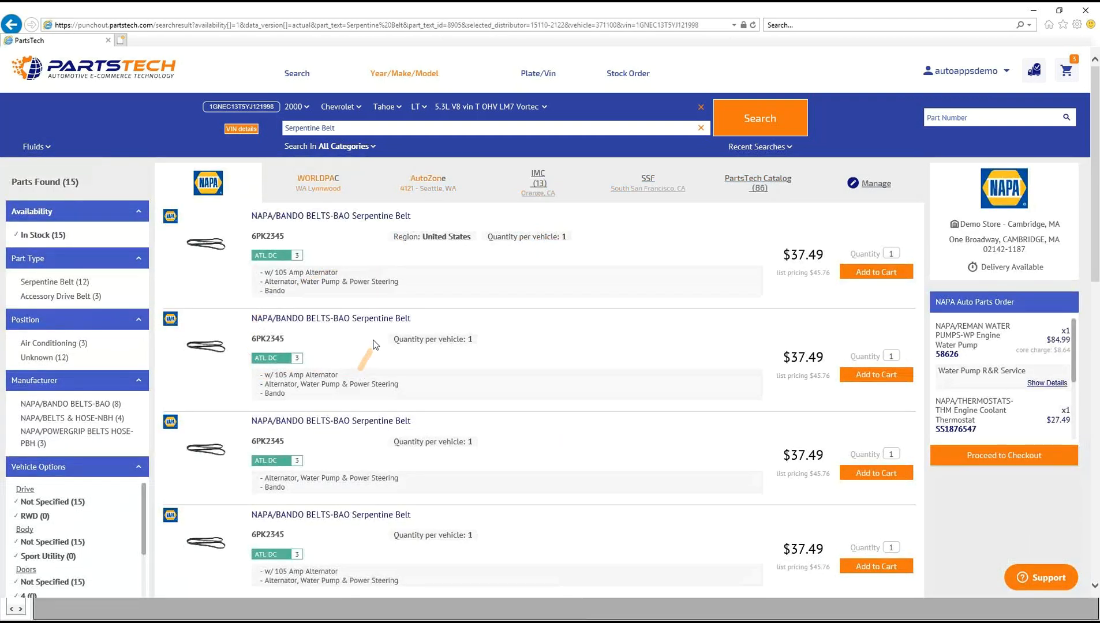
click(869, 376)
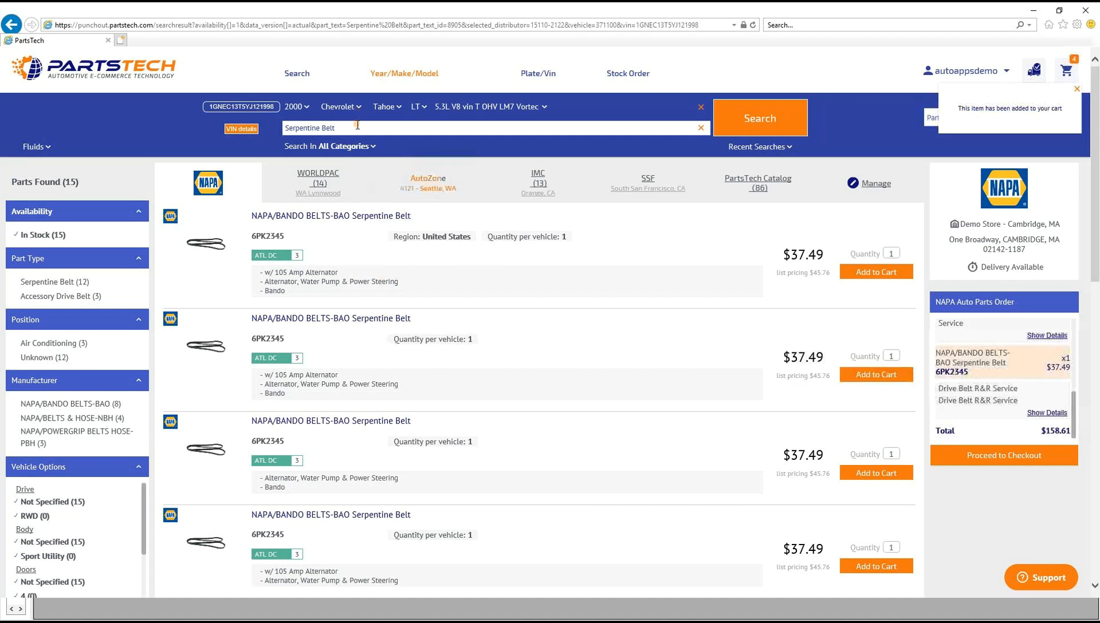
Search PartsTech for Disc Brake Pad Set and close the session to return to the worksheet.
drag(355, 127, 263, 123)
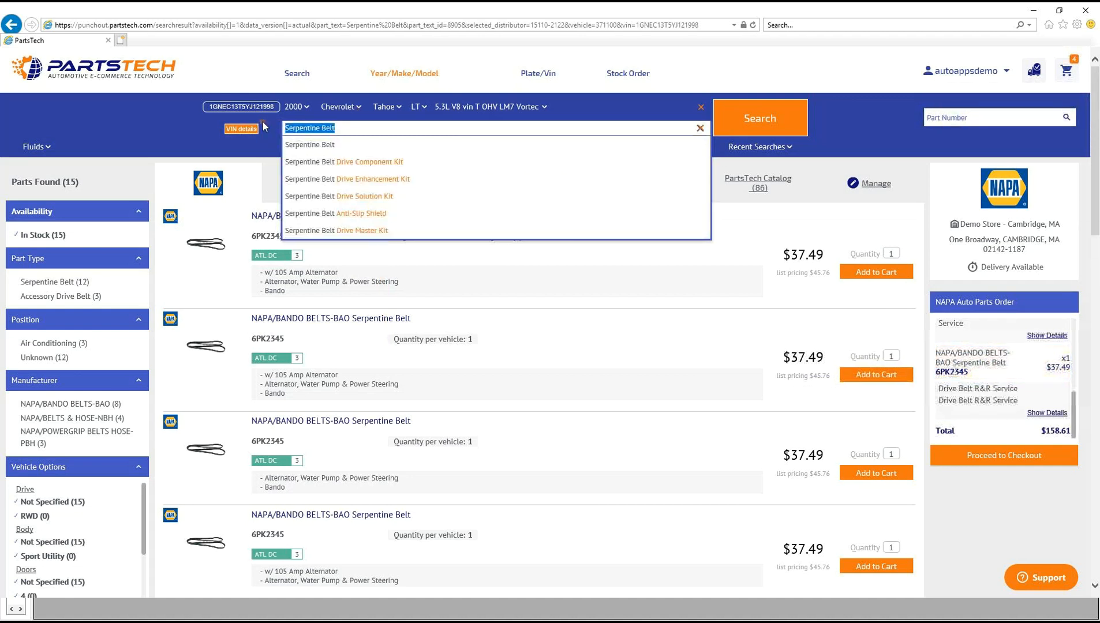
text(disc)
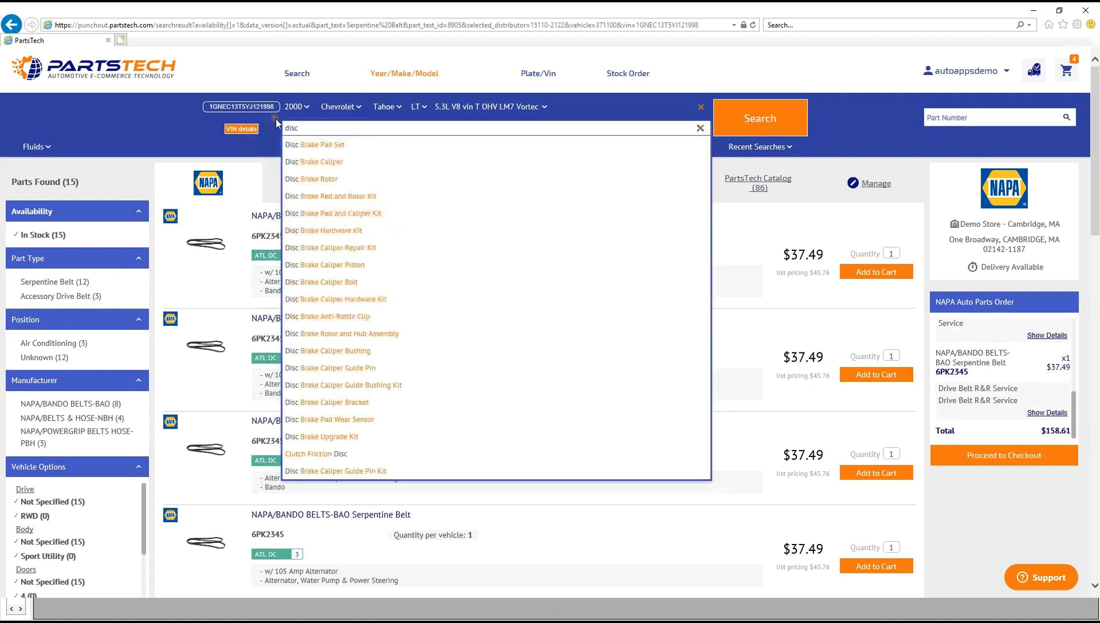
click(335, 151)
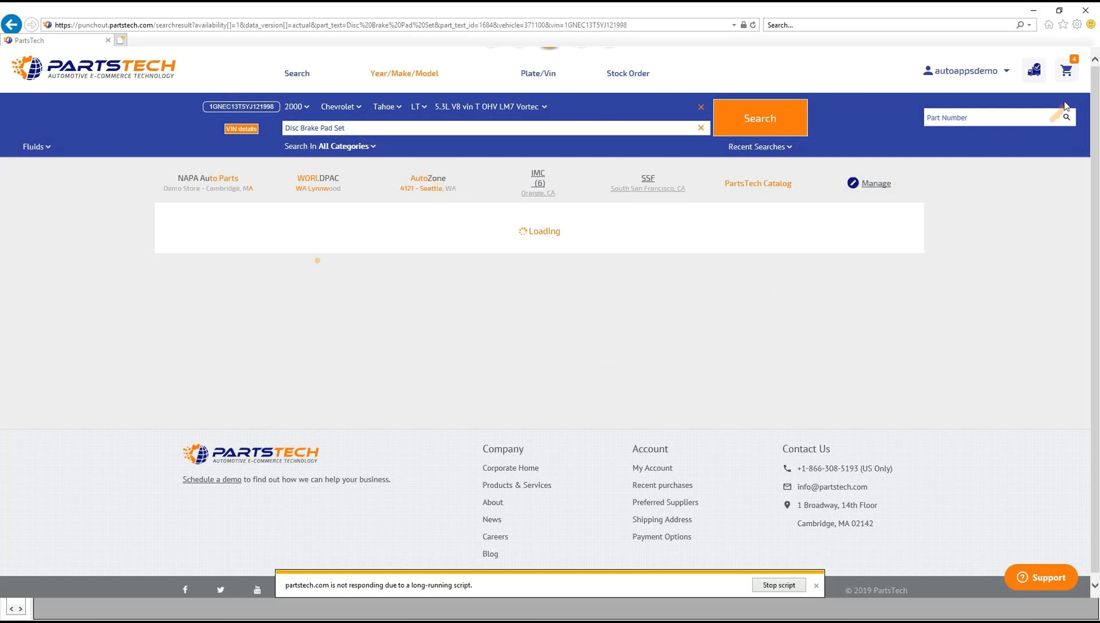
click(1086, 12)
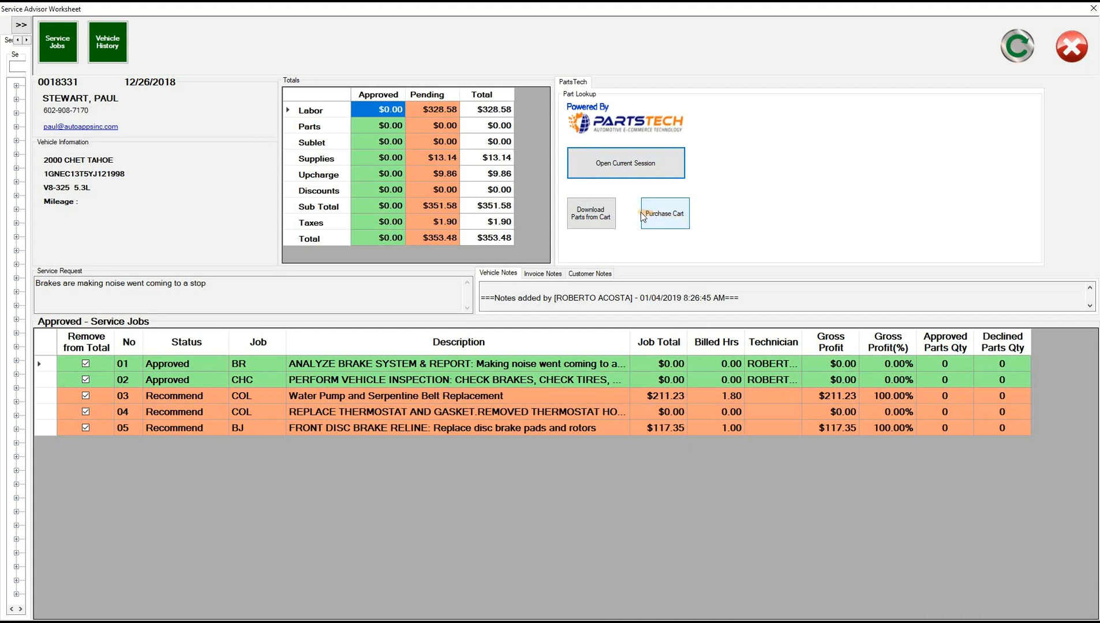
Download the PartsTech cart and add the NAPA Engine Water Pump, part 58626, to the Water Pump and Serpentine Belt Replacement job.
click(591, 220)
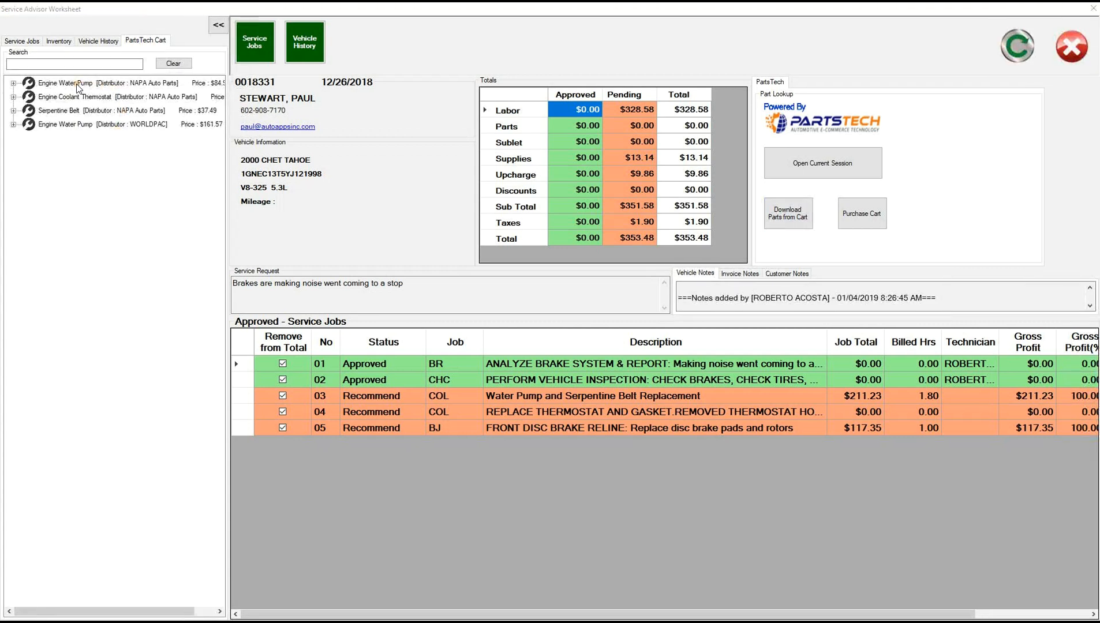
click(14, 84)
click(14, 83)
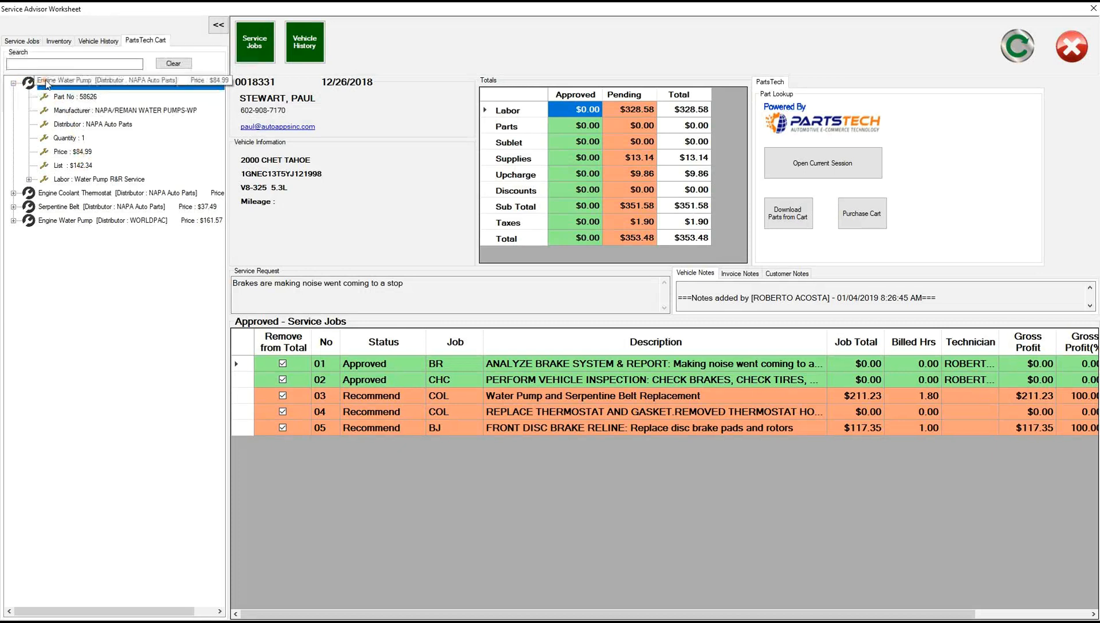
drag(56, 84, 553, 397)
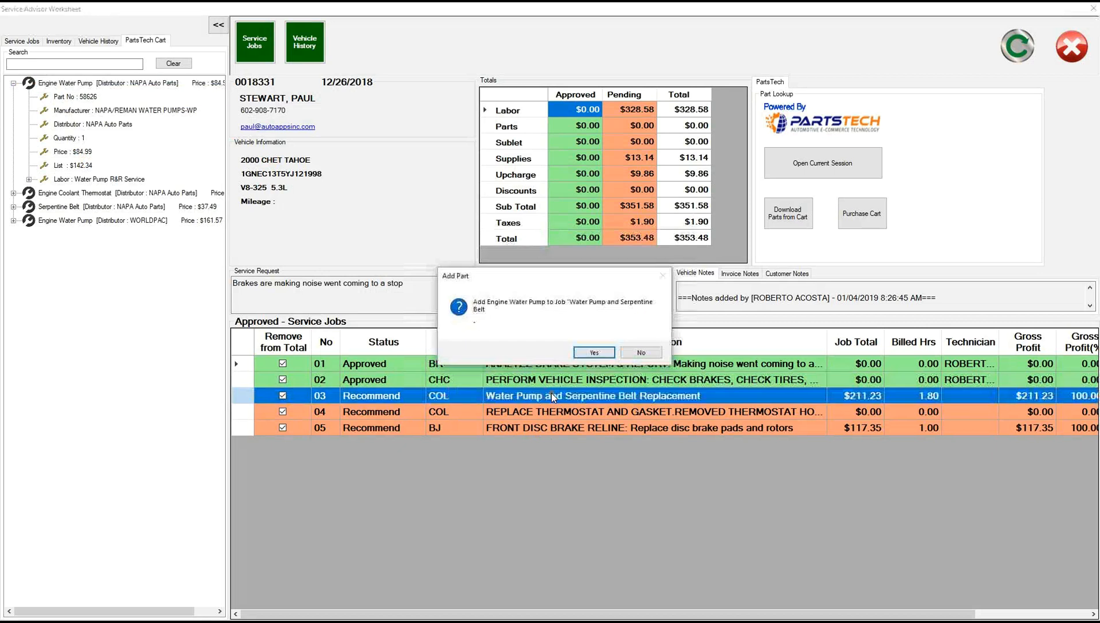
click(593, 353)
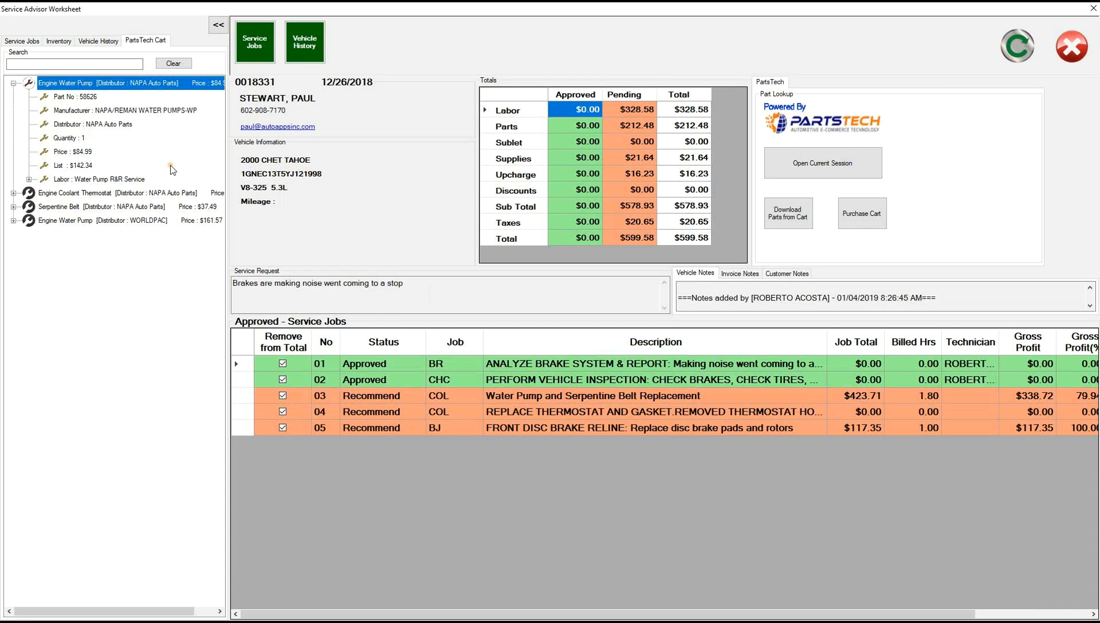
Add the Engine Coolant Thermostat to the Replace Thermostat and Gasket job, and the Serpentine Belt to the Water Pump and Serpentine Belt Replacement job.
click(62, 196)
drag(61, 196, 542, 413)
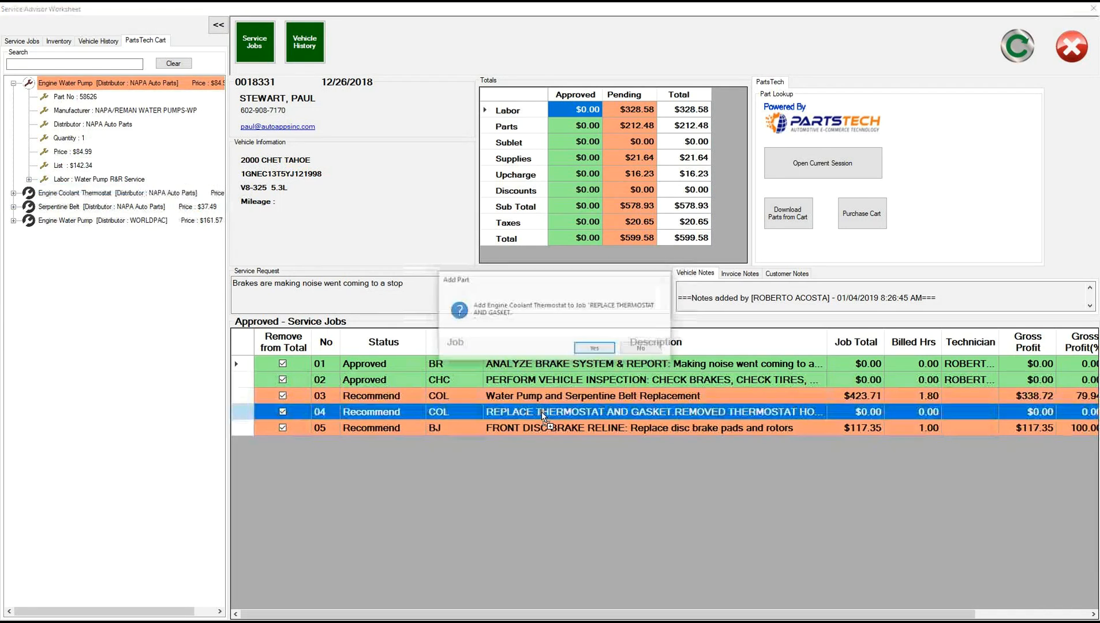
click(594, 349)
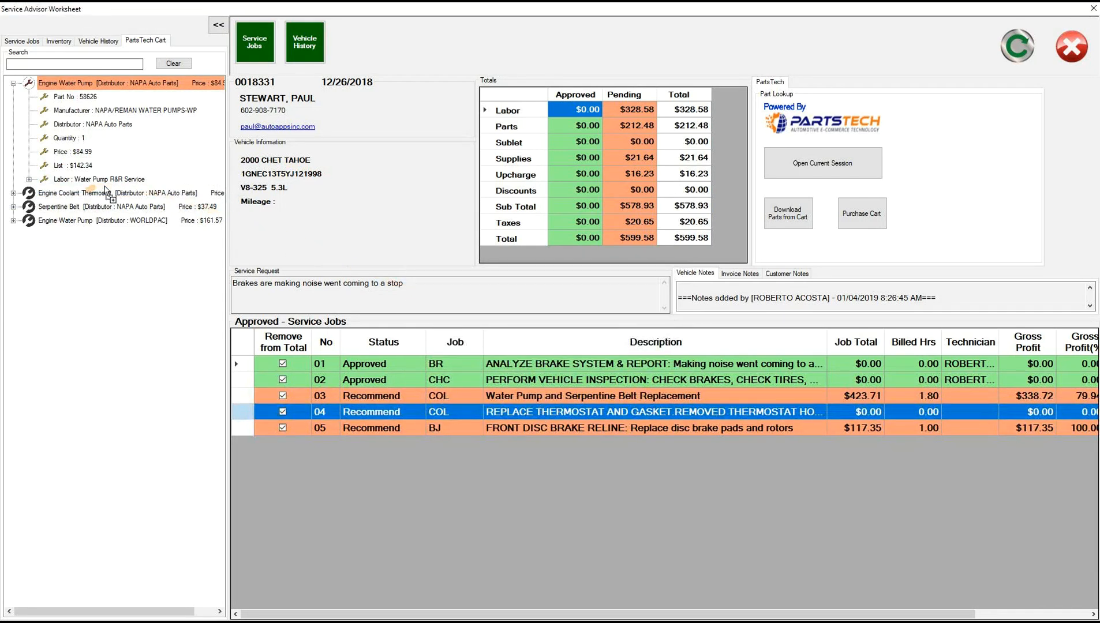
drag(58, 208, 527, 404)
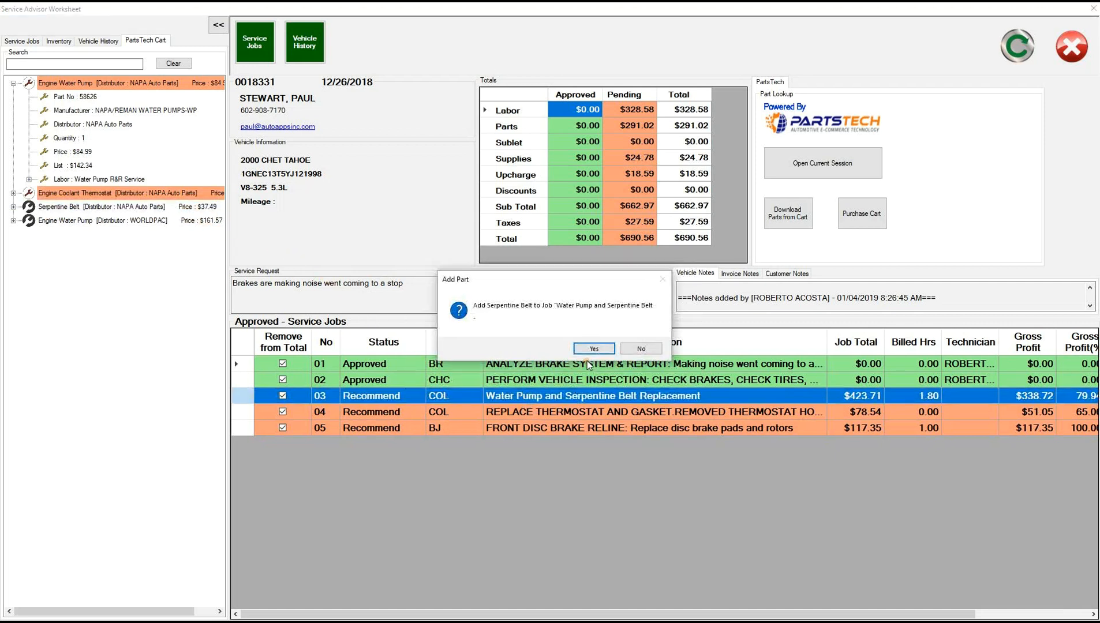
click(592, 349)
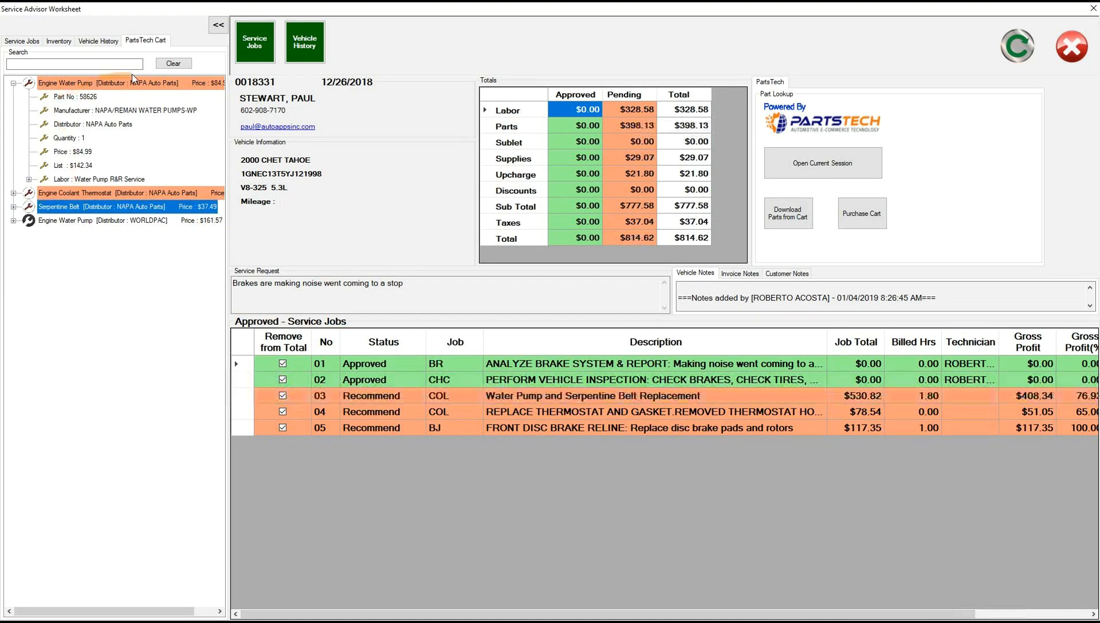
Reopen the PartsTech session's cart and remove the WORLDPAC Gates Water Pump w/ Therm & Housing, part 89018166.
click(13, 84)
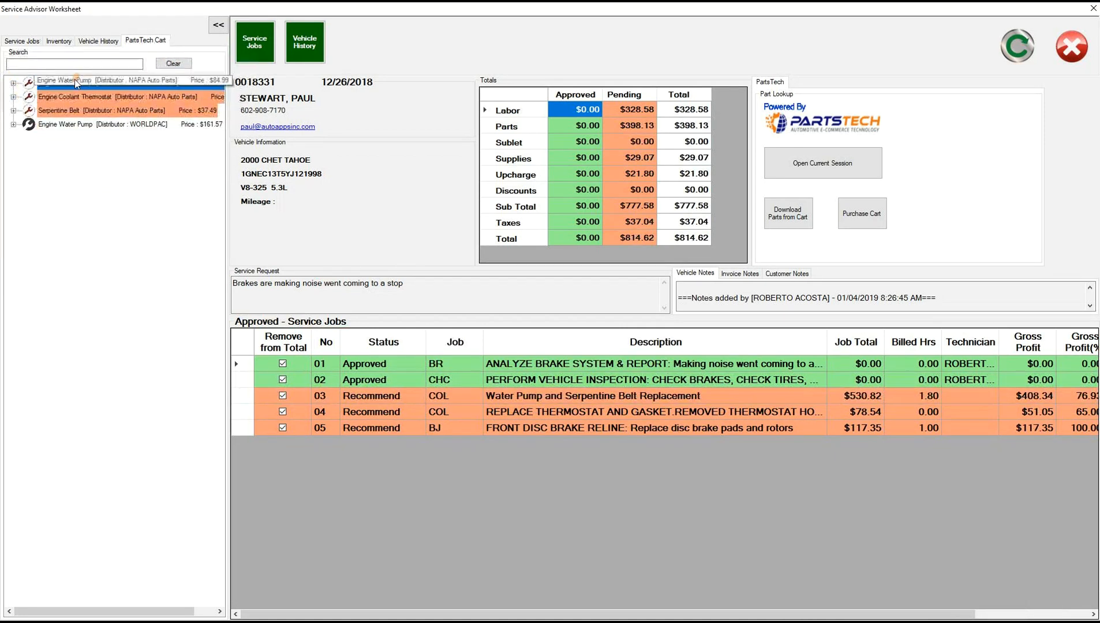
click(557, 395)
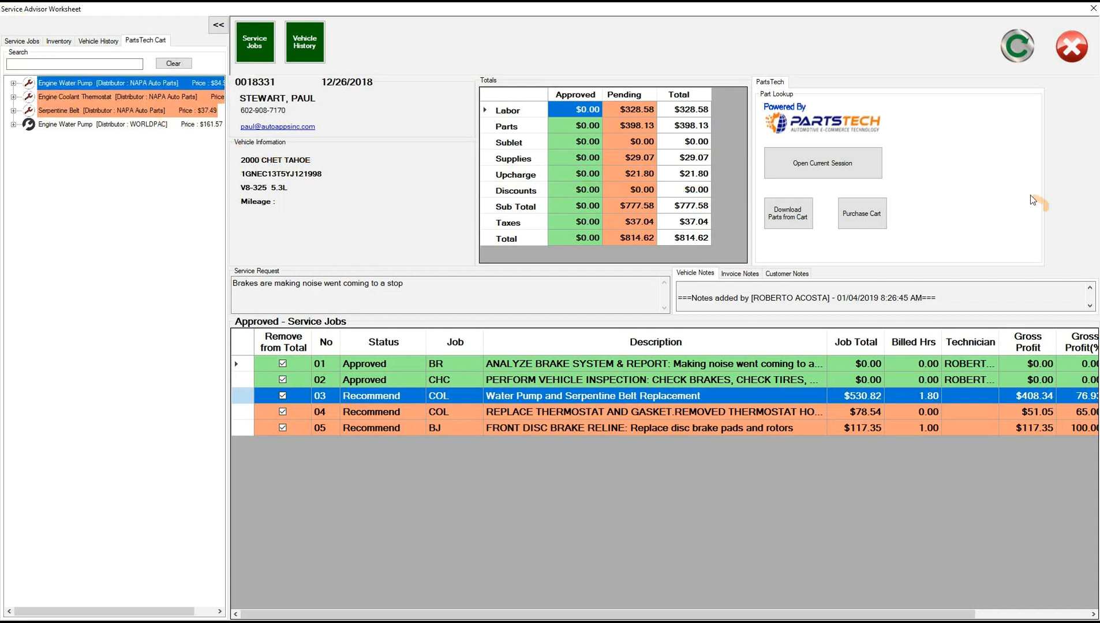
click(811, 164)
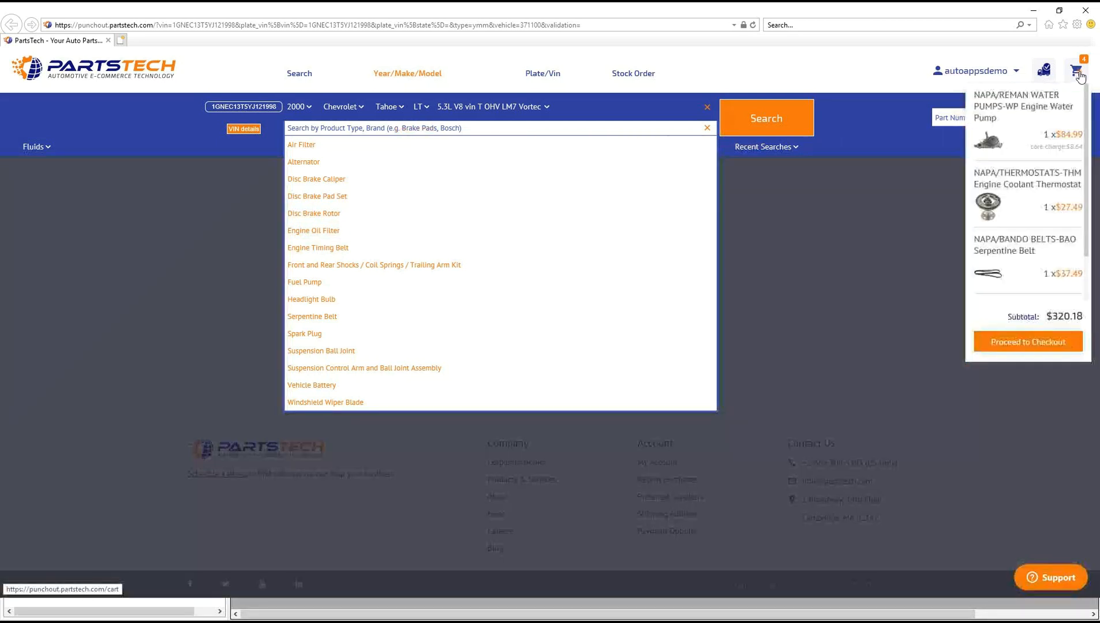
click(1077, 70)
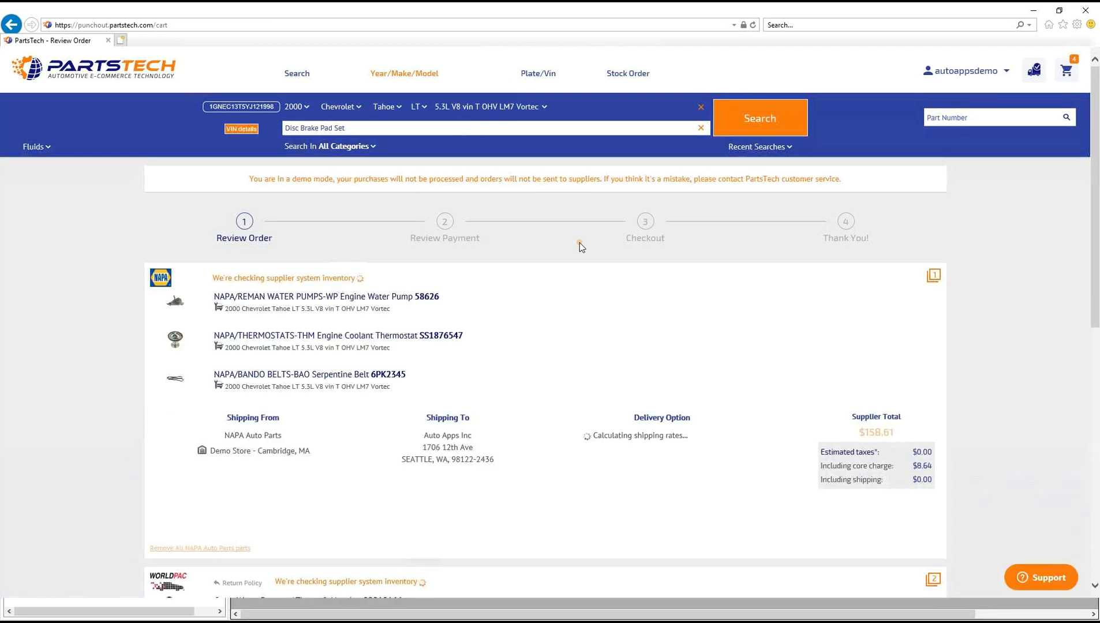
scroll(521, 273, down, 10)
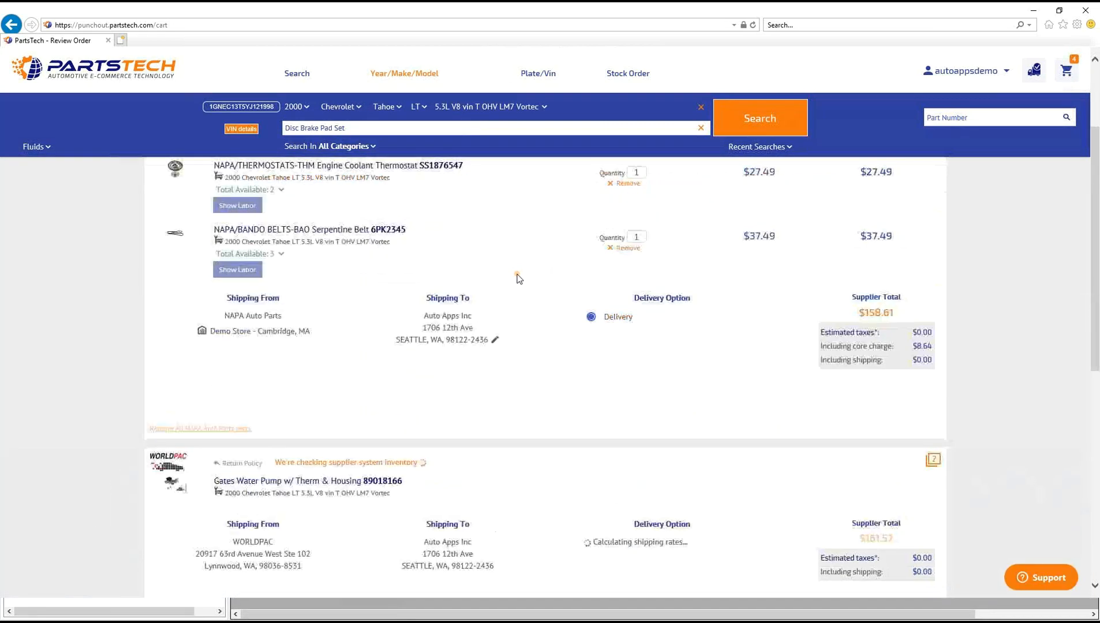
scroll(515, 277, up, 3)
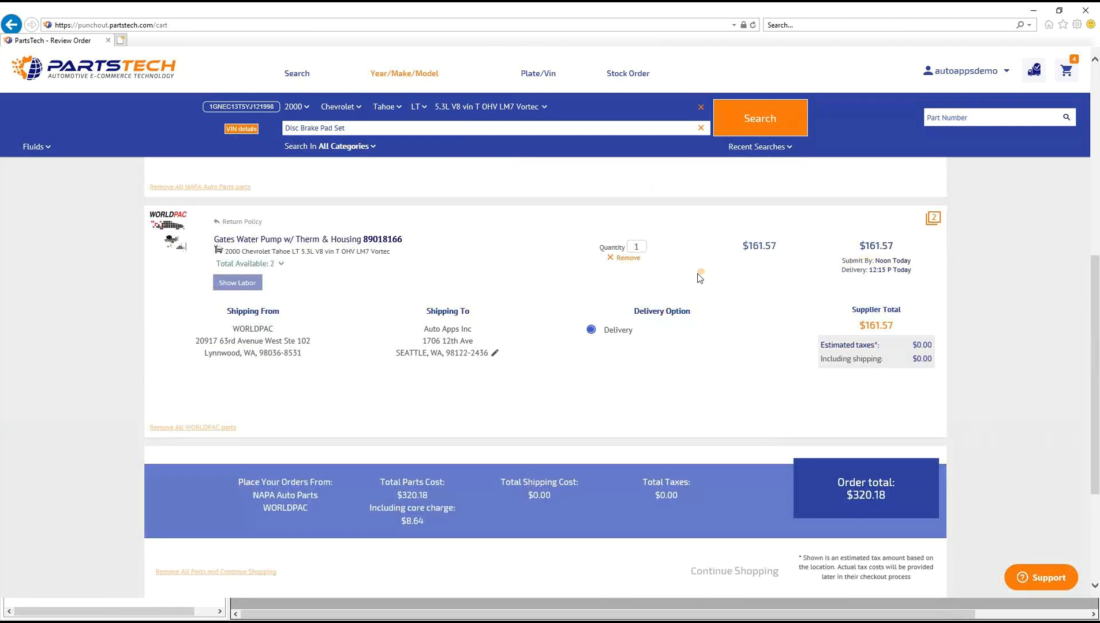
click(624, 261)
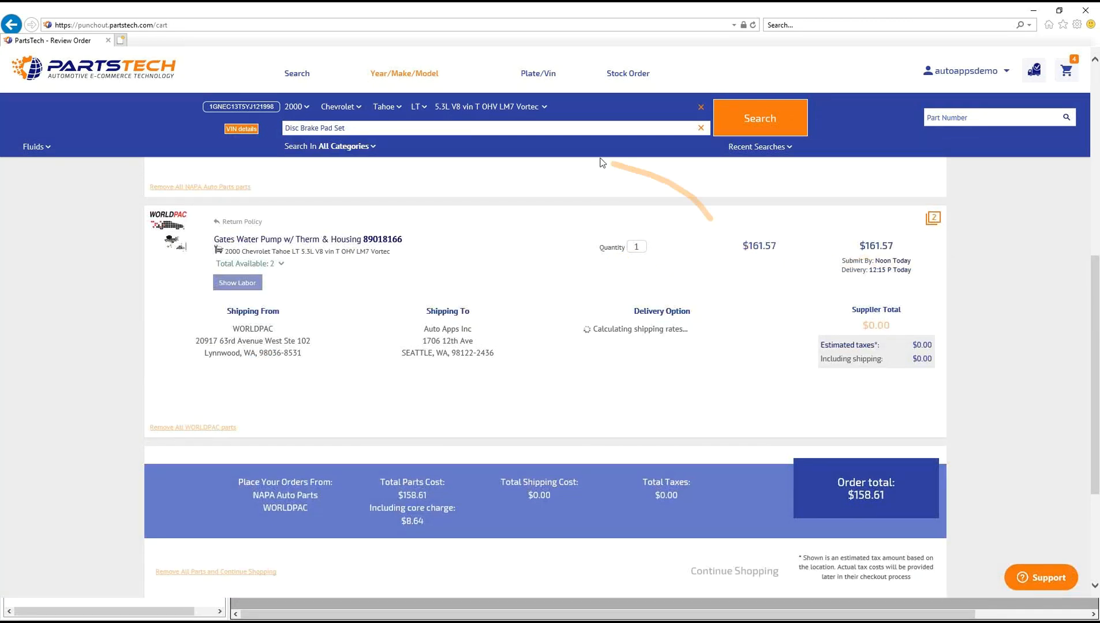
Search PartsTech for Disc Brake Pad Set, then close the session and download the updated cart into the worksheet.
click(757, 126)
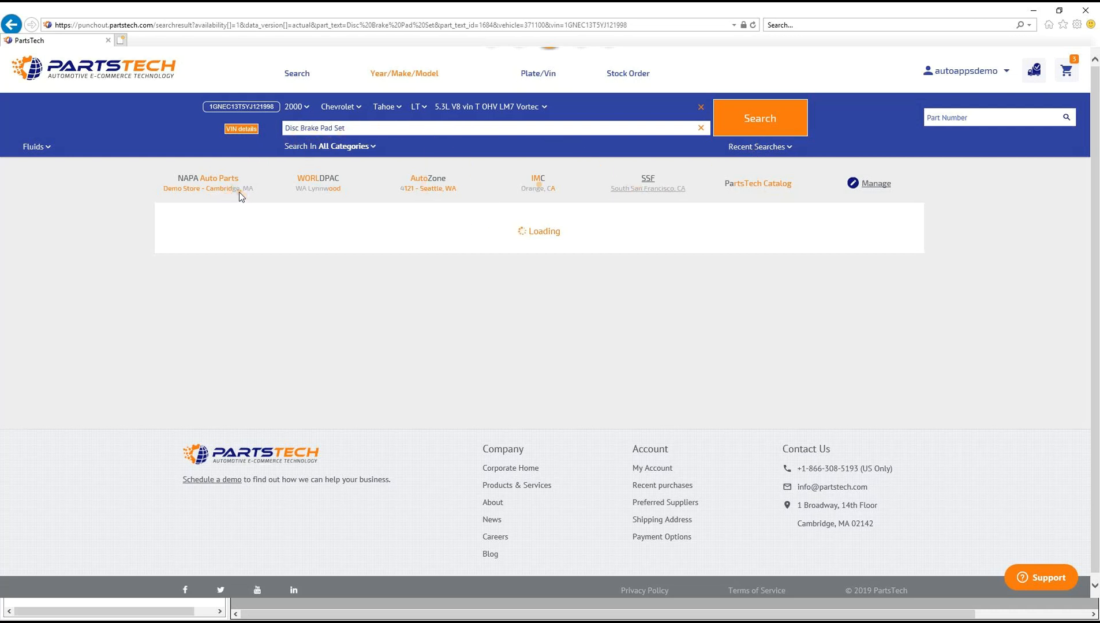
click(1085, 14)
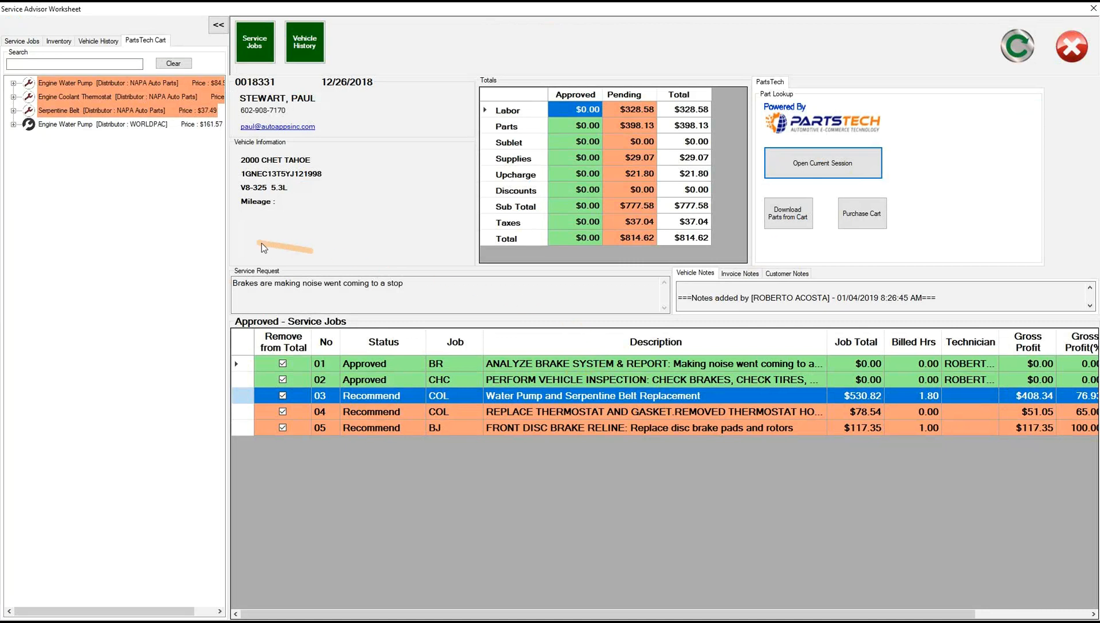
click(789, 215)
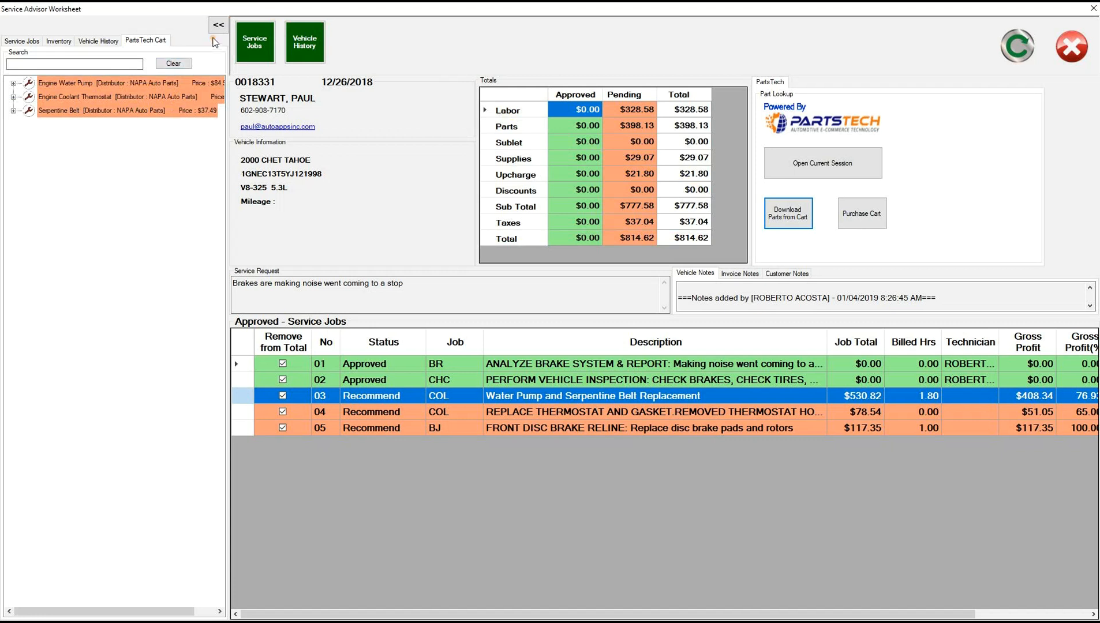
Hide the parts cart pane and review the parts and labor of the Water Pump and Serpentine Belt Replacement job.
click(218, 25)
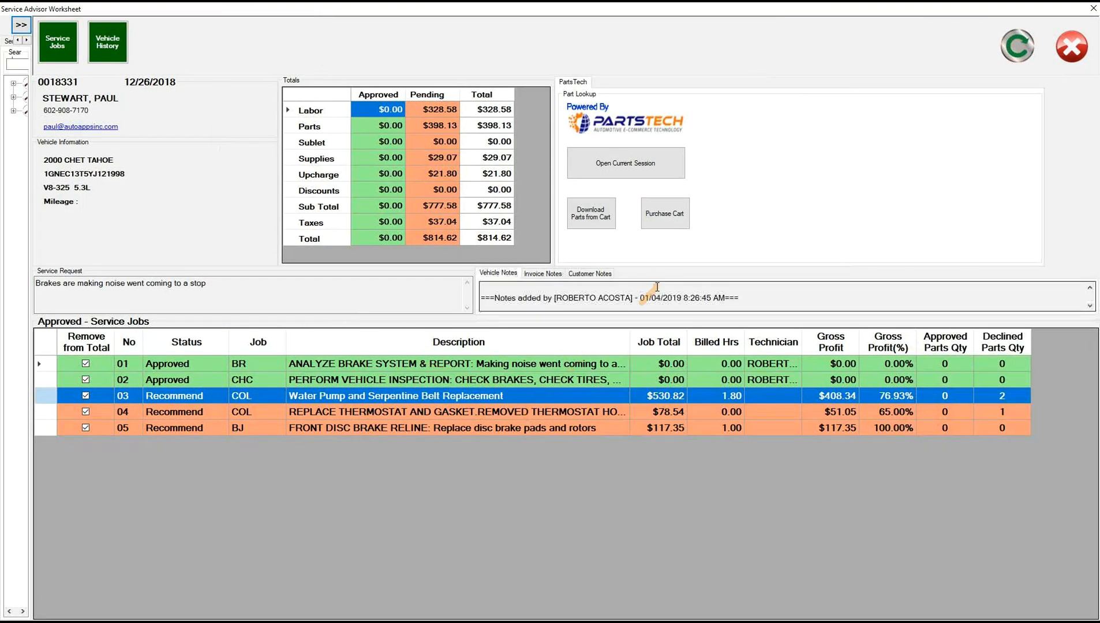
double_click(406, 396)
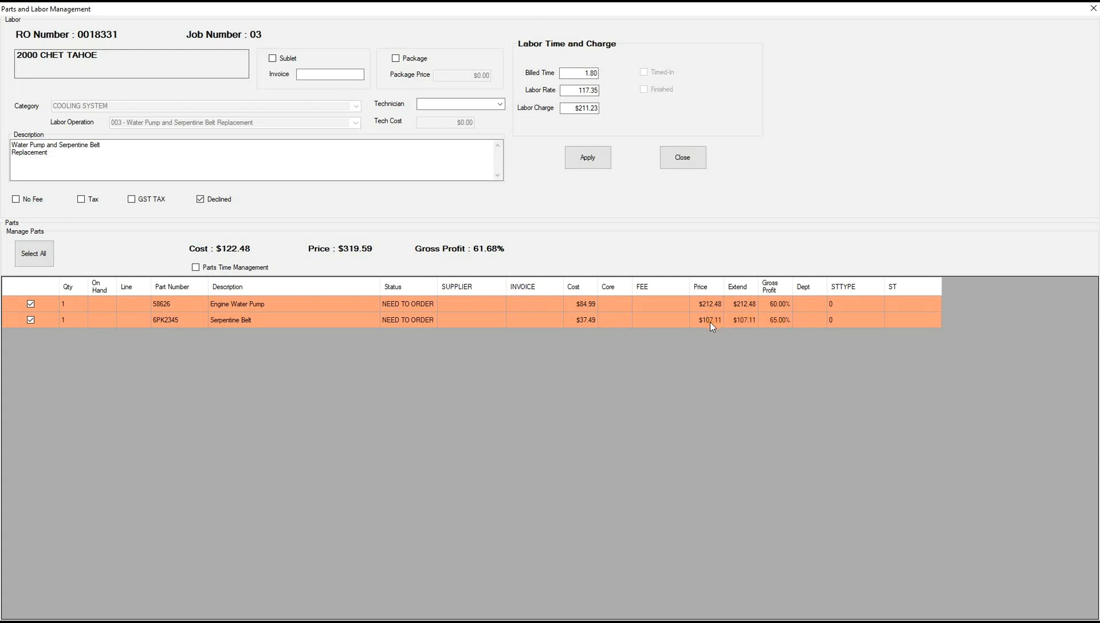
click(685, 164)
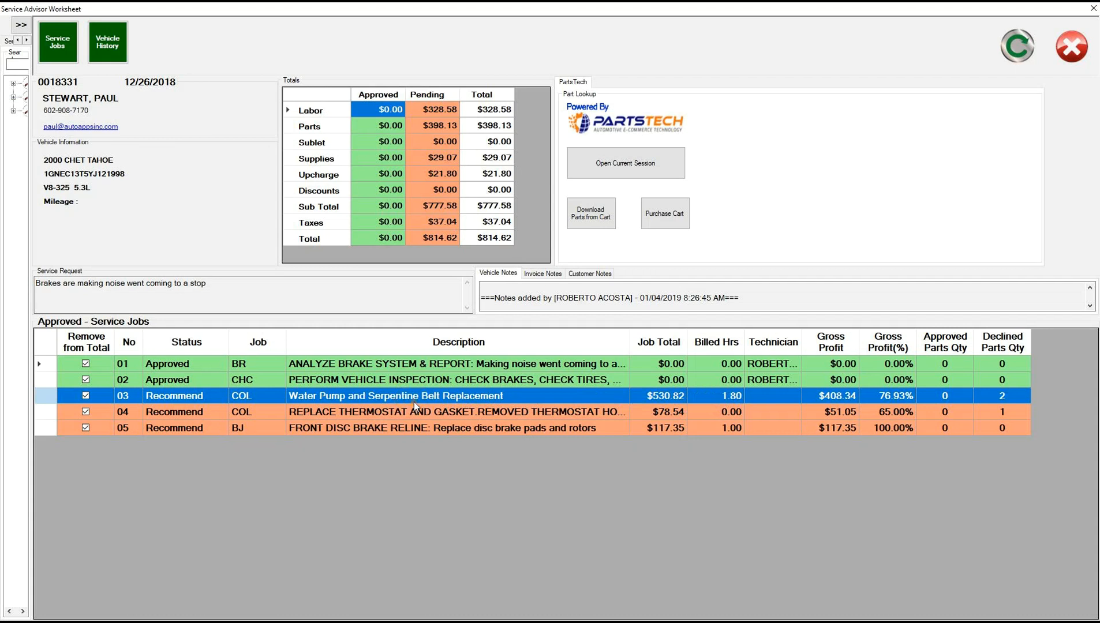
Try to purchase the PartsTech cart while its parts belong to recommended, unapproved jobs, and return to the worksheet.
click(669, 221)
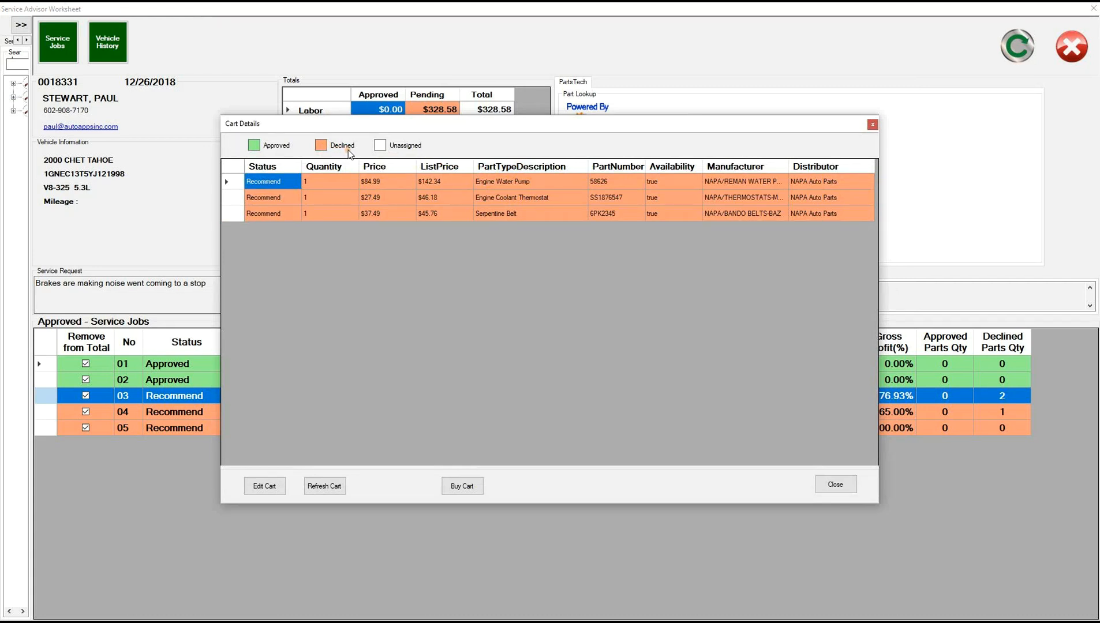
click(462, 486)
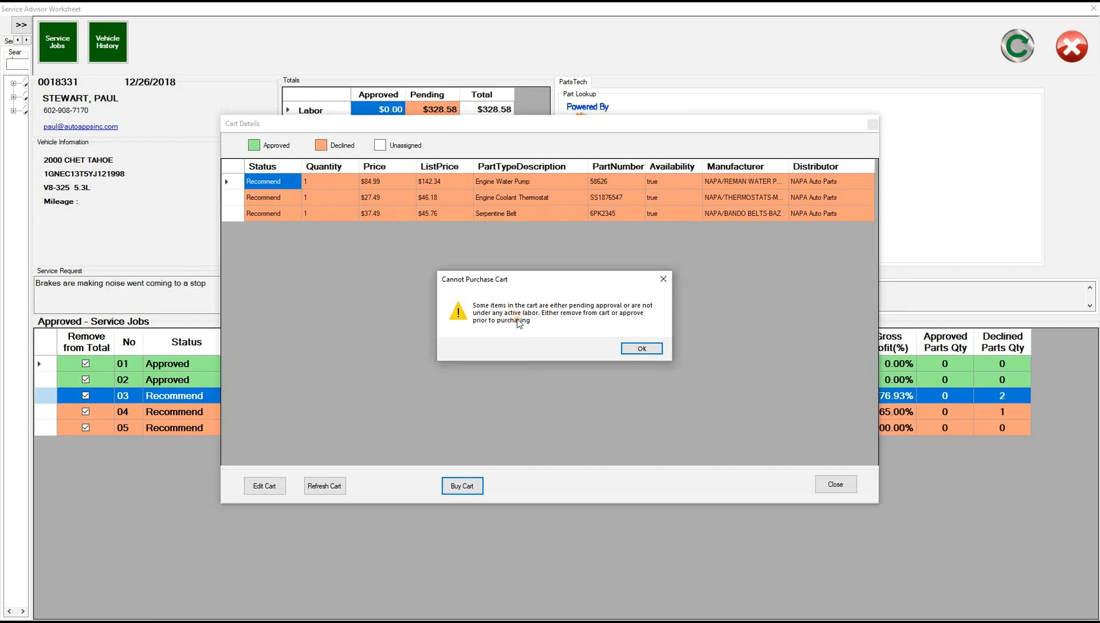
click(642, 349)
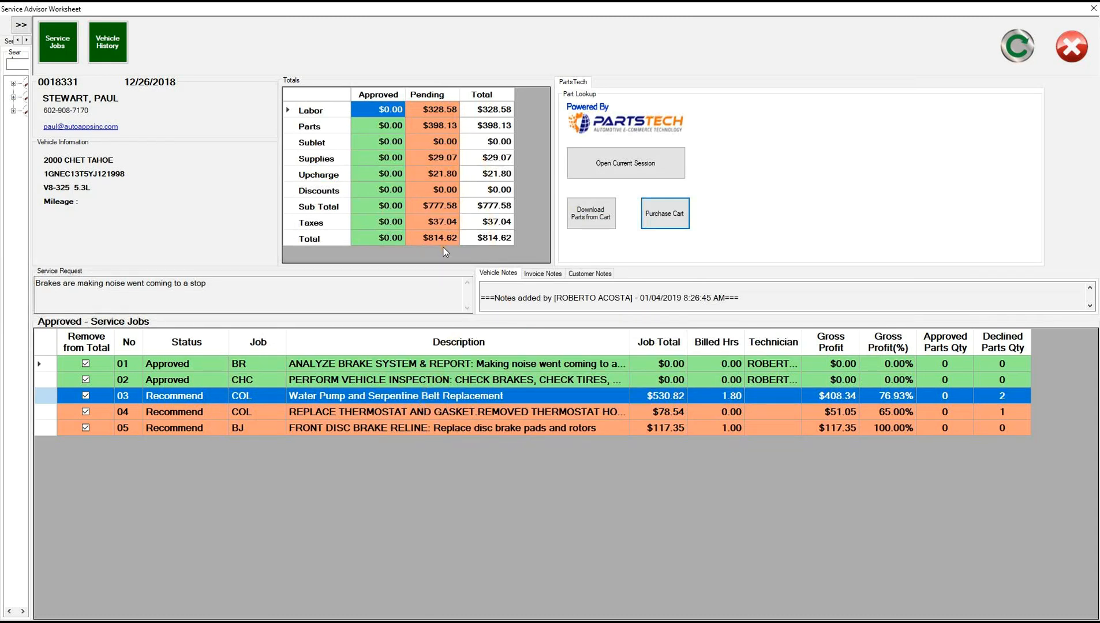
Approve the recommended Water Pump and Serpentine Belt Replacement job and the Replace Thermostat and Gasket job.
double_click(191, 396)
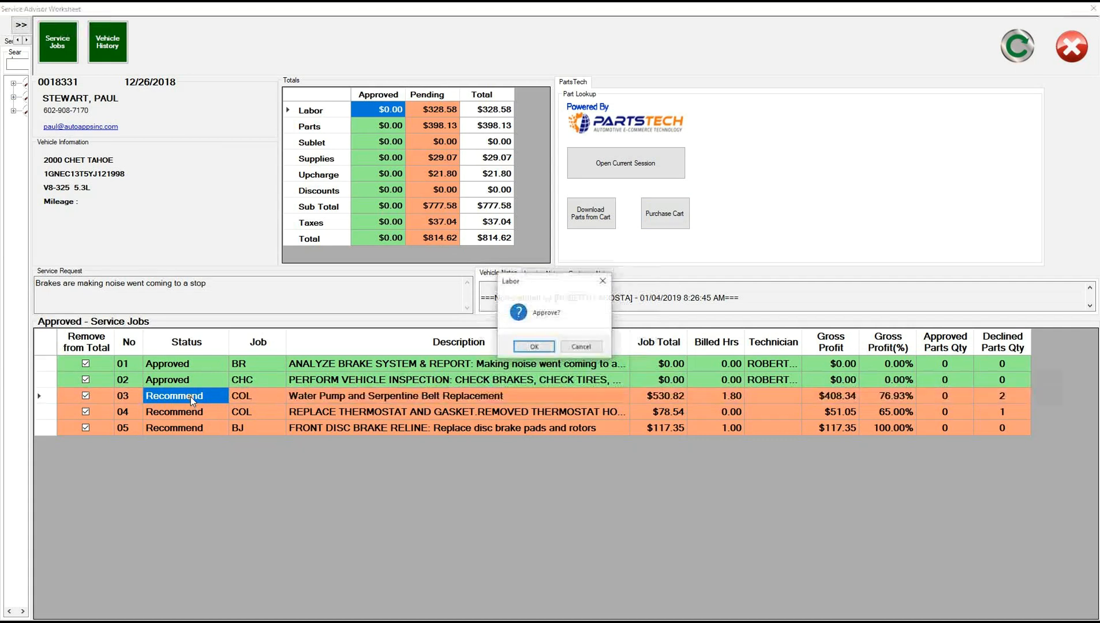
click(542, 350)
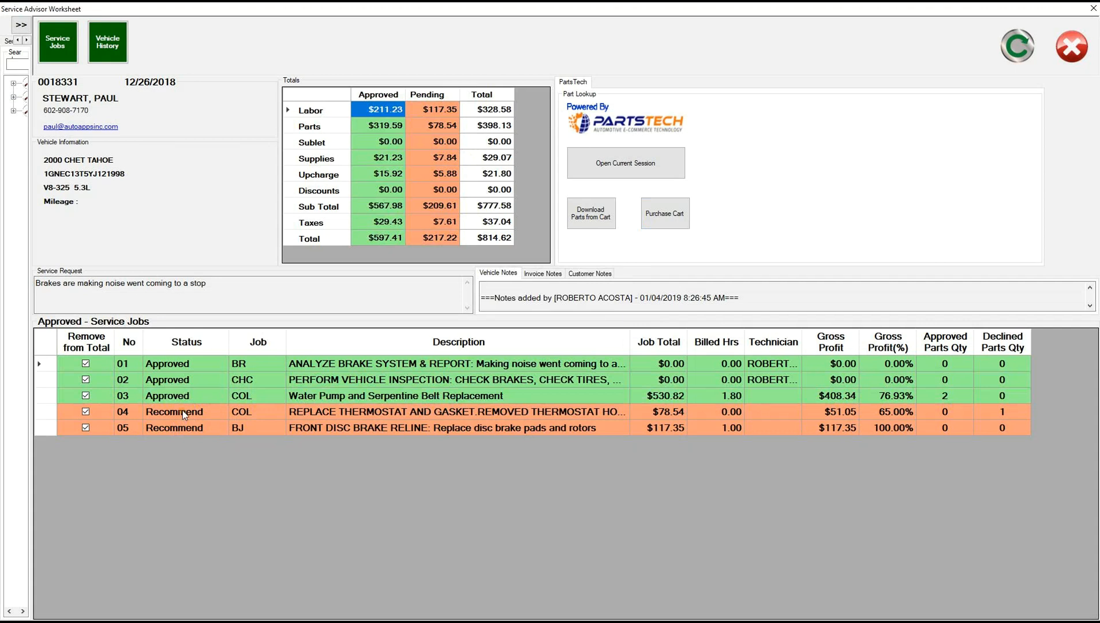
double_click(182, 409)
click(534, 348)
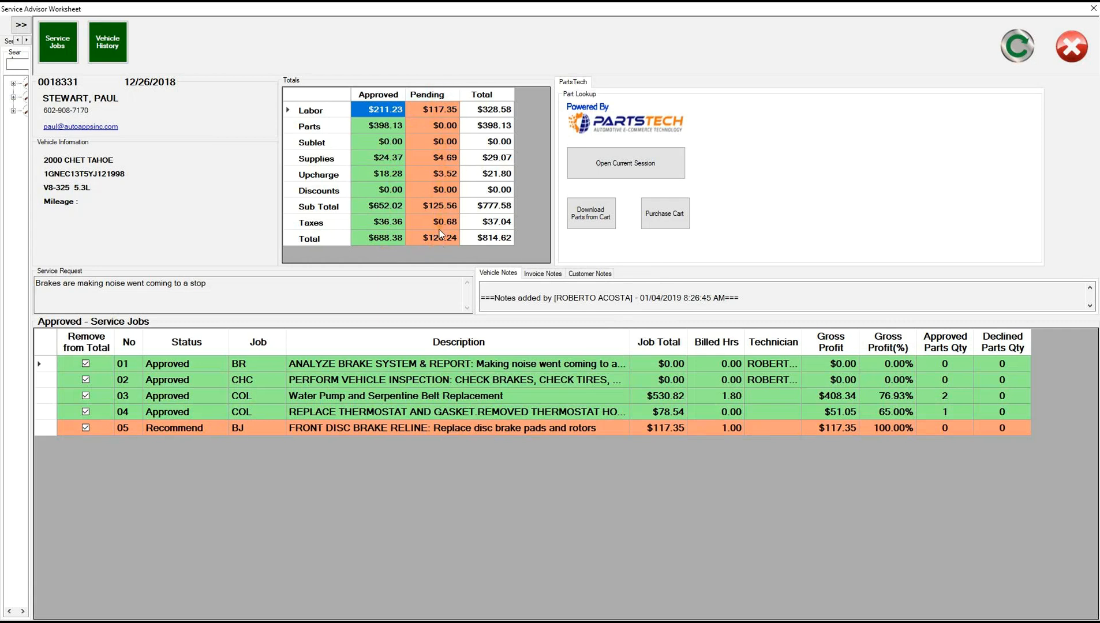
Purchase the PartsTech cart containing the approved water pump, thermostat and serpentine belt, and close the cart details.
click(672, 222)
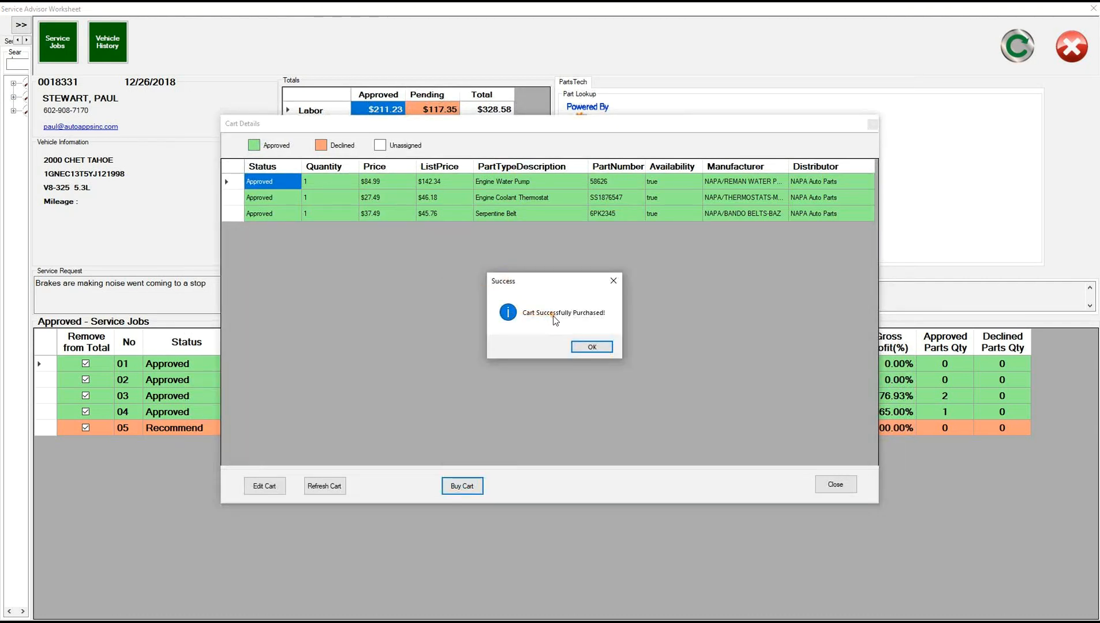
click(593, 347)
click(834, 488)
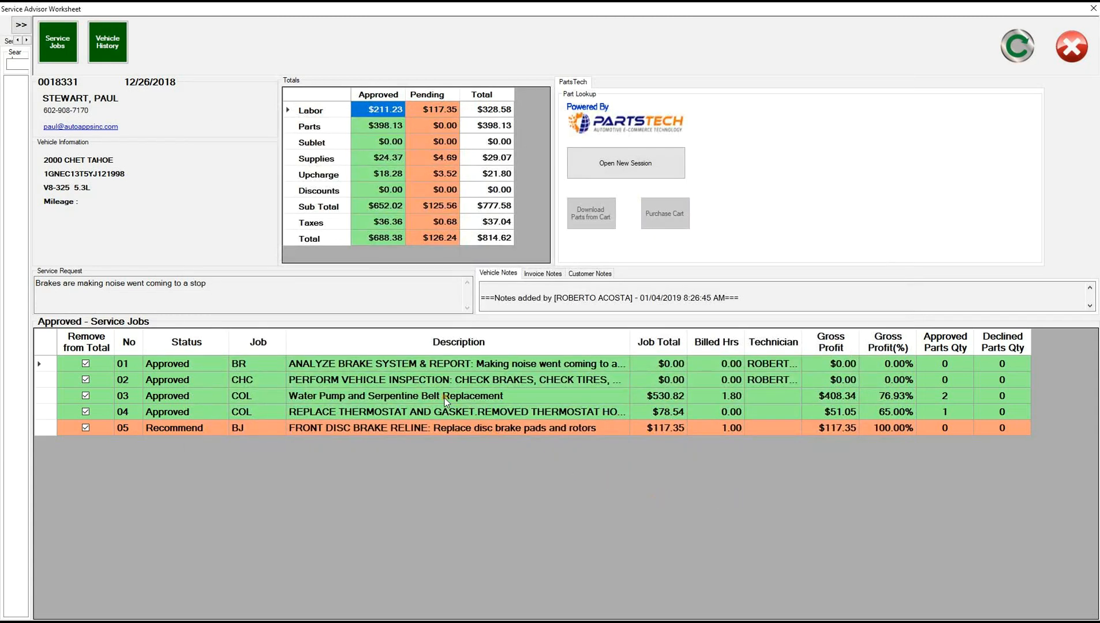
Review the ordered parts of the Water Pump and Serpentine Belt Replacement job, including their order times under Parts Time Management.
double_click(473, 396)
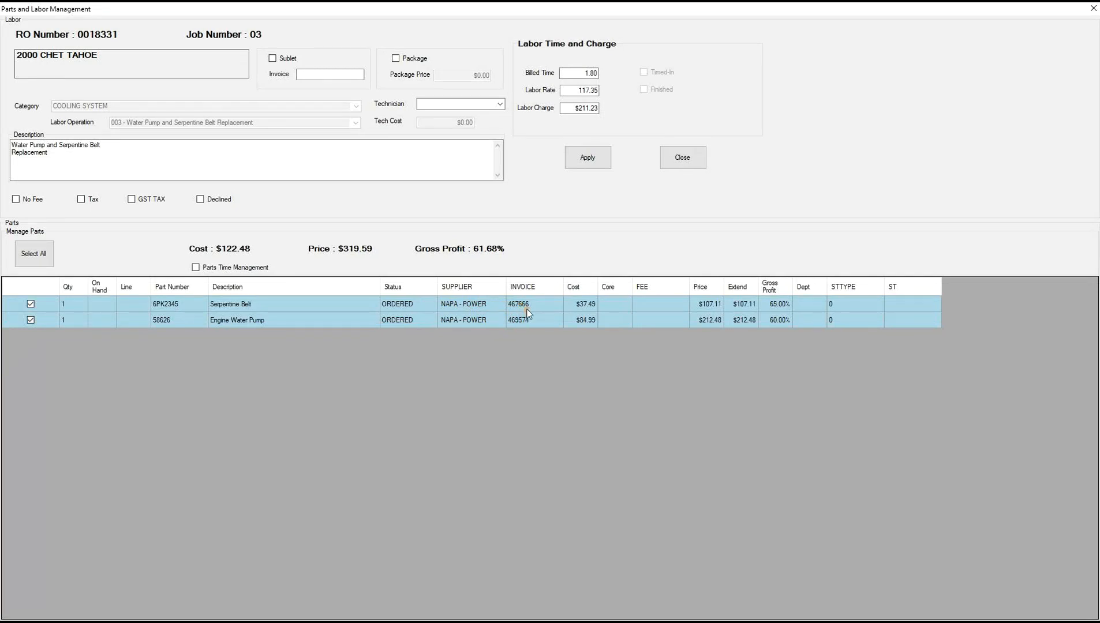
click(195, 267)
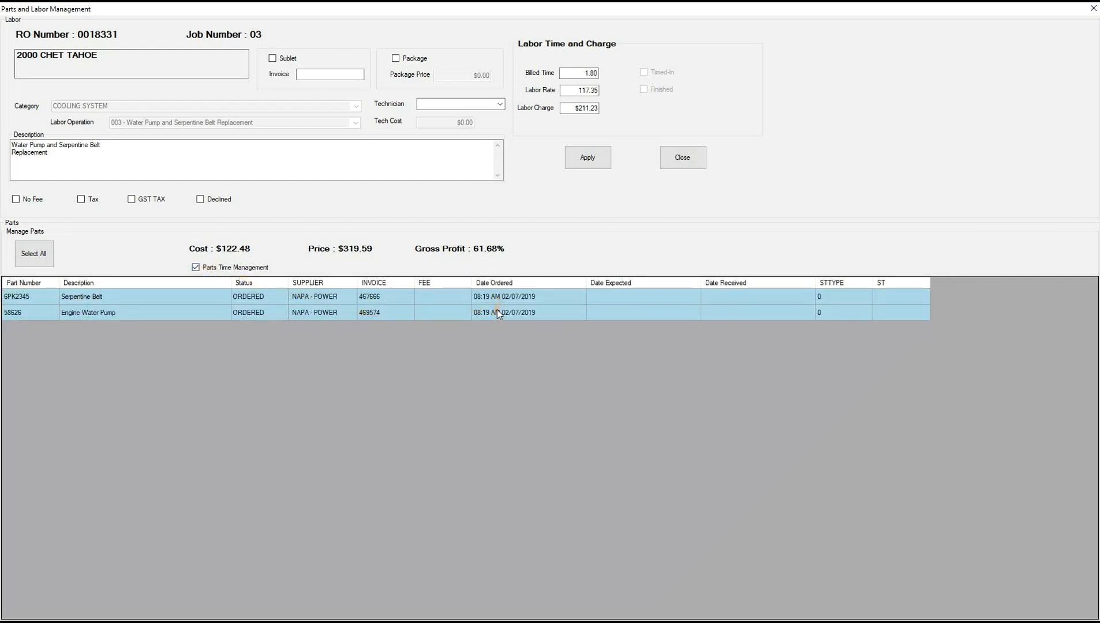
click(196, 268)
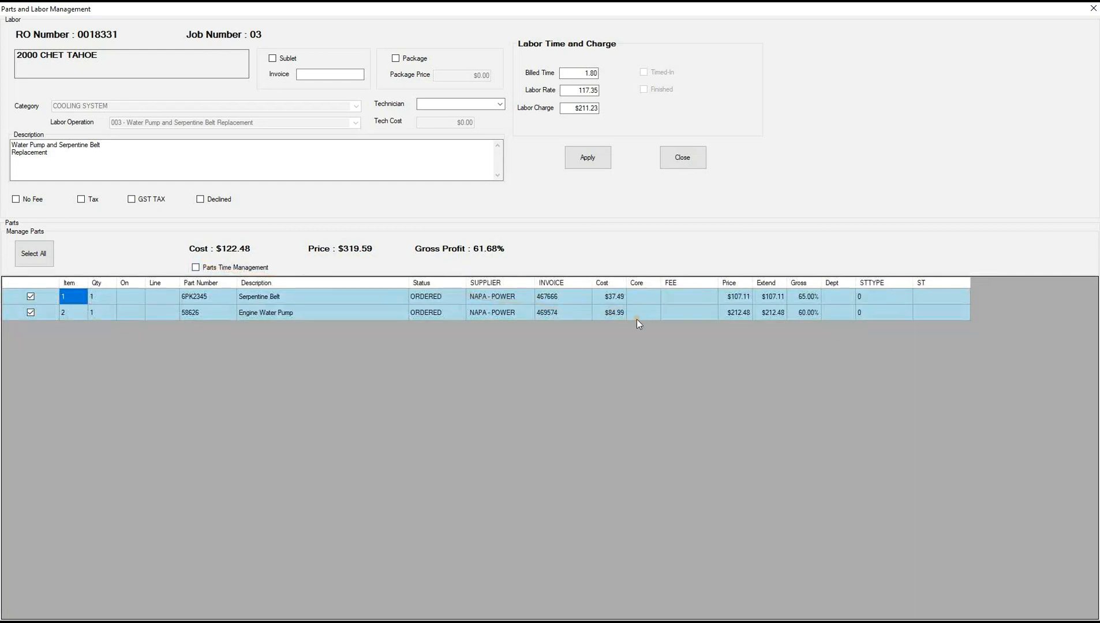
click(681, 163)
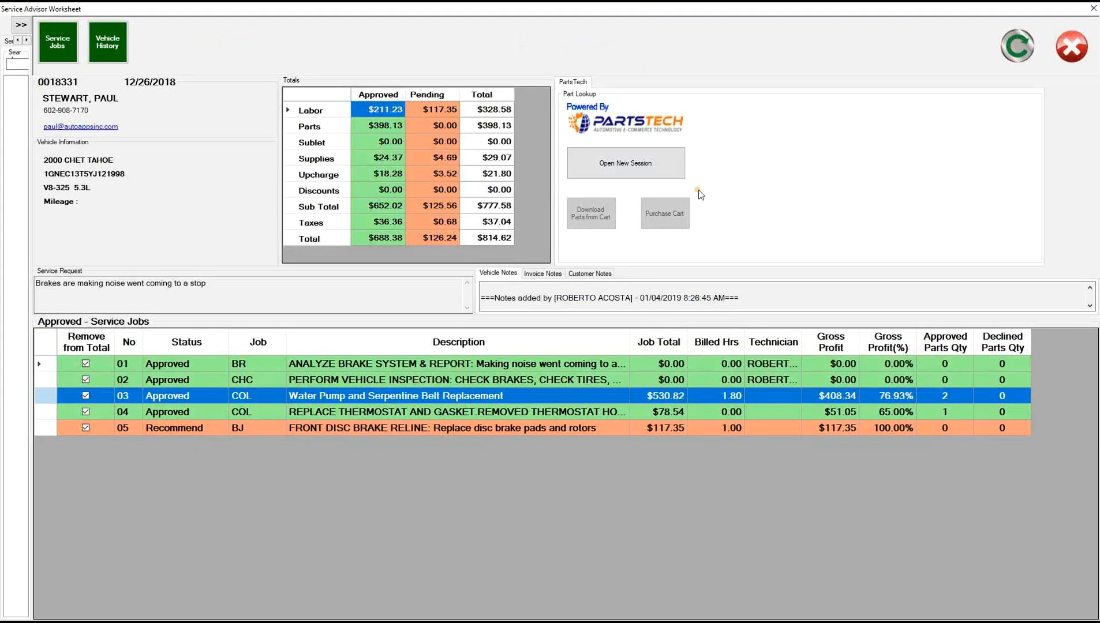
Close the worksheet, switch to R.O. Writer, and open the 2000 Tahoe's repair order in place of the Escalade's.
click(1069, 57)
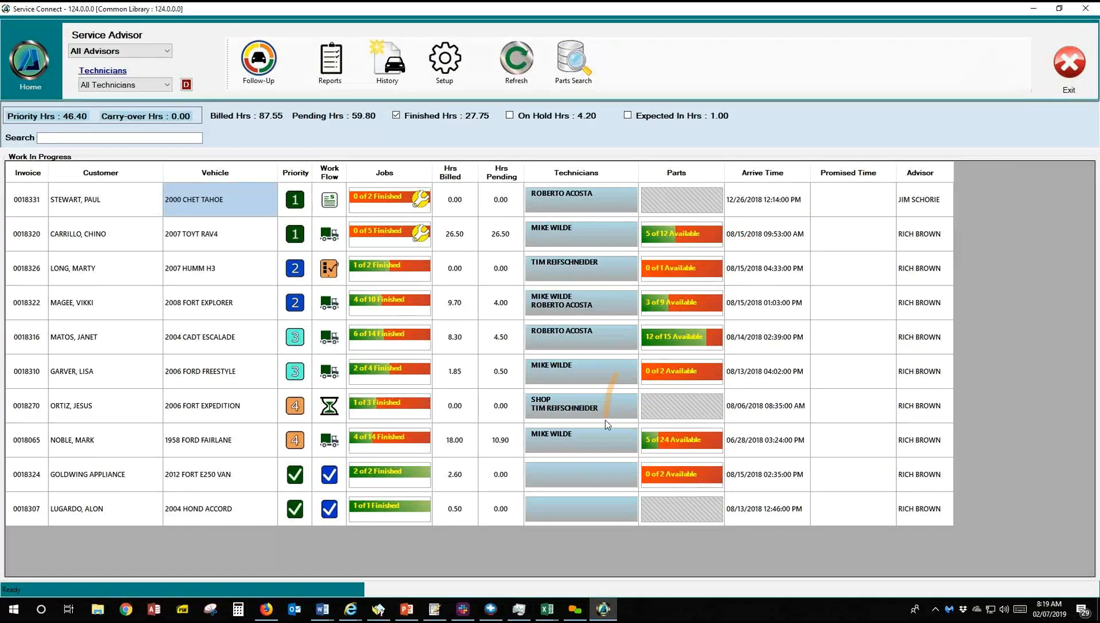
click(435, 610)
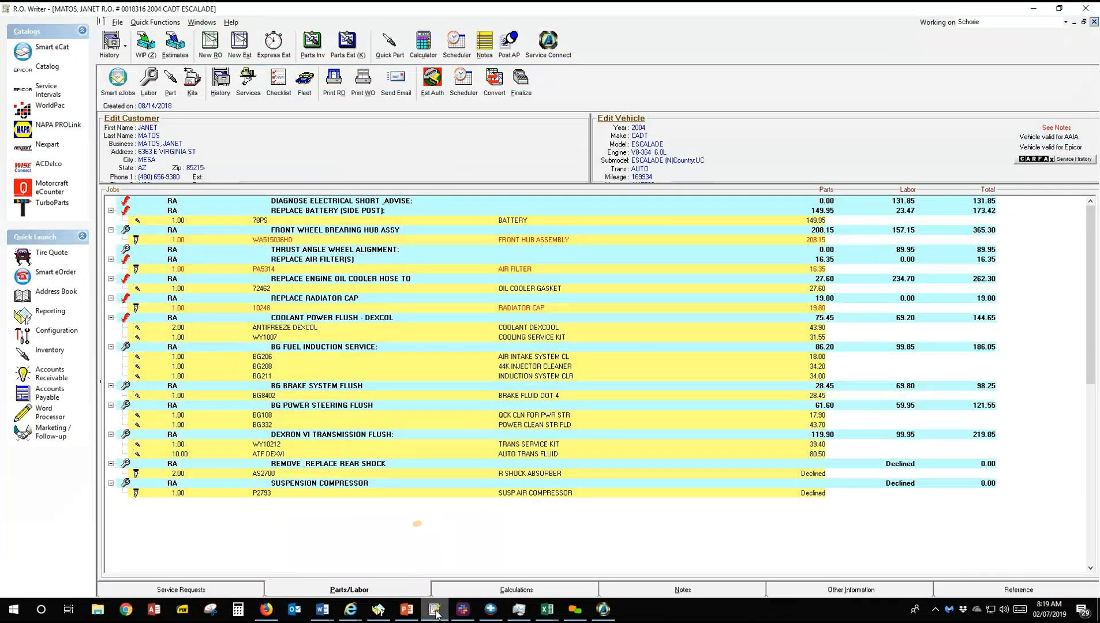
click(1093, 22)
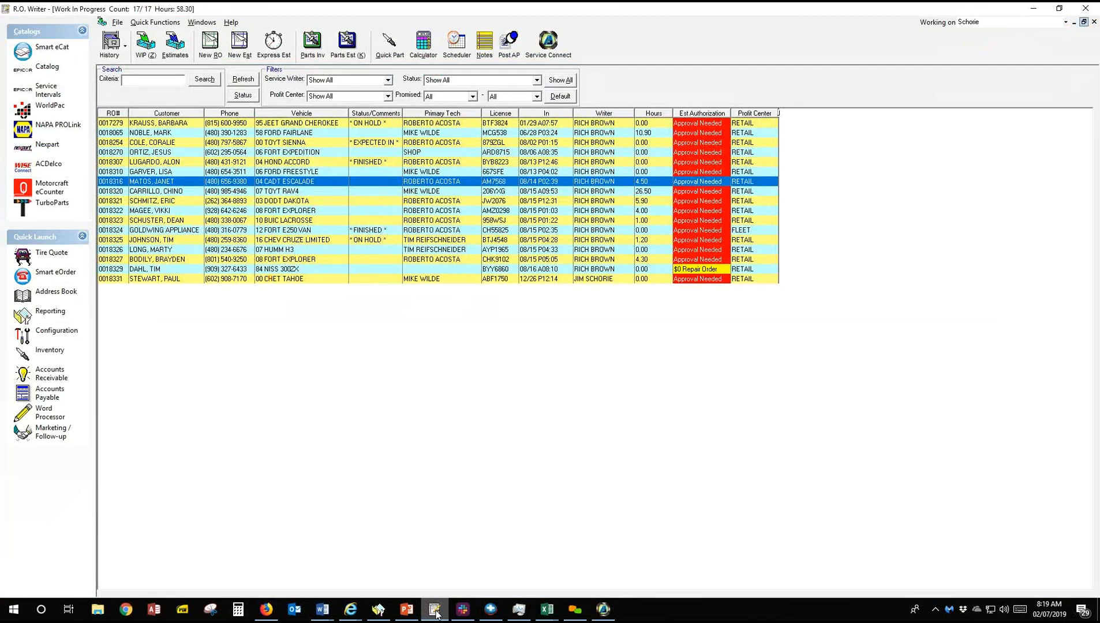
click(269, 279)
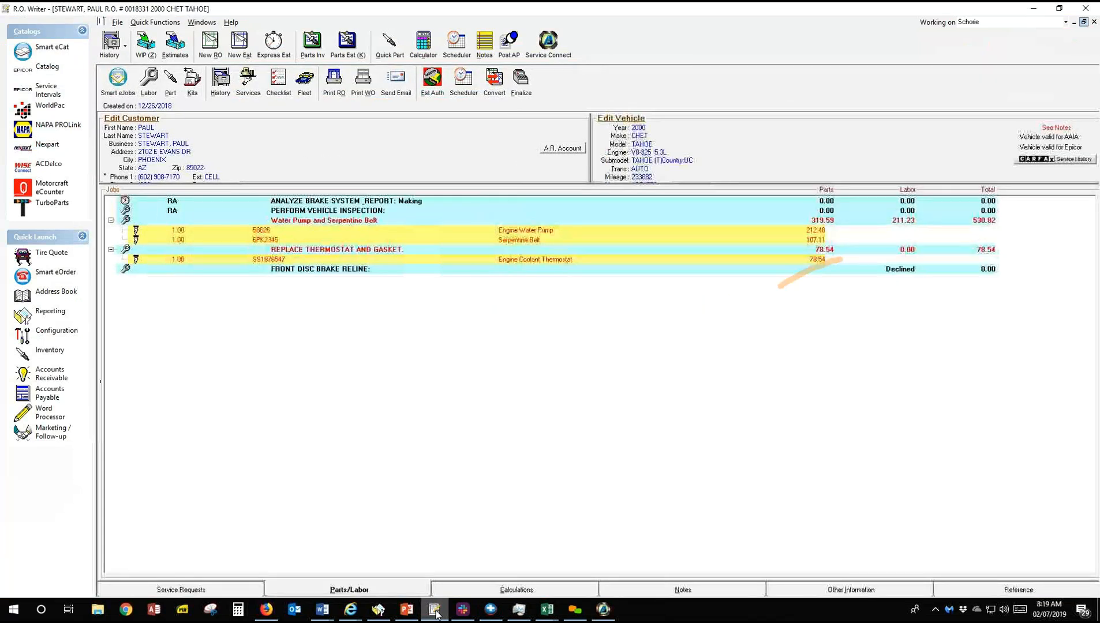
Examine the Engine Water Pump's supplier, invoice and cost details, then leave the part unchanged and close the Tahoe's repair order.
click(808, 231)
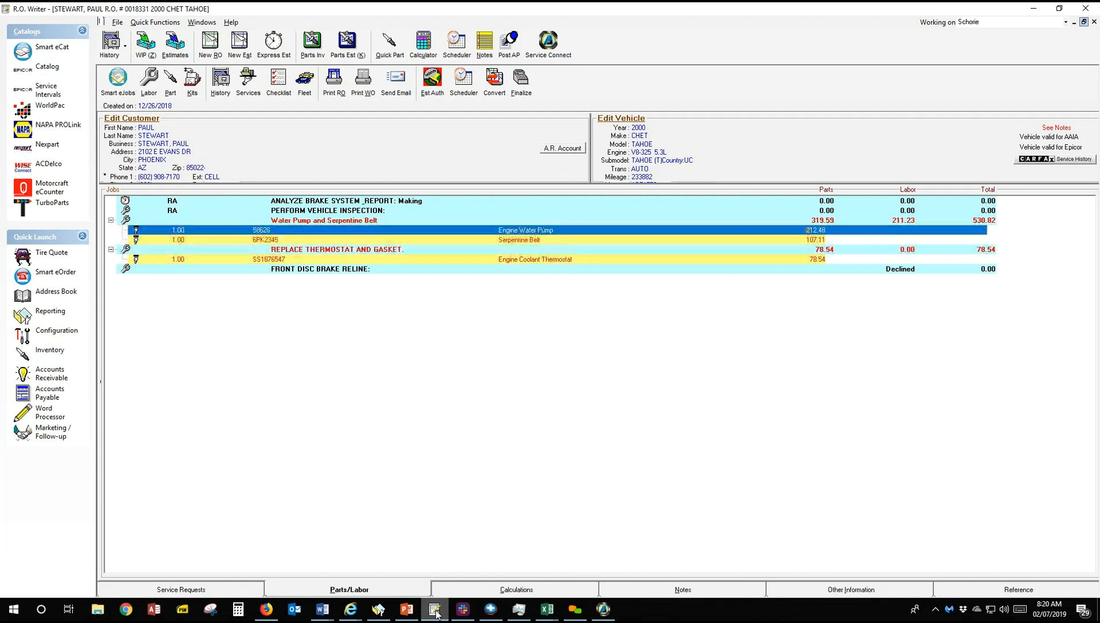
double_click(808, 231)
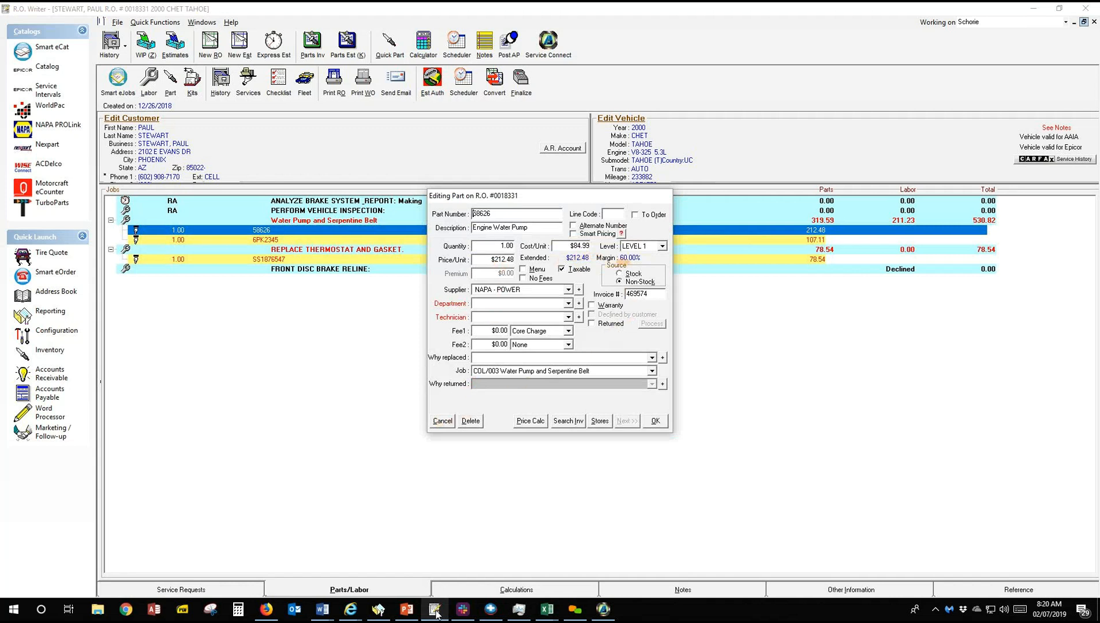
click(443, 421)
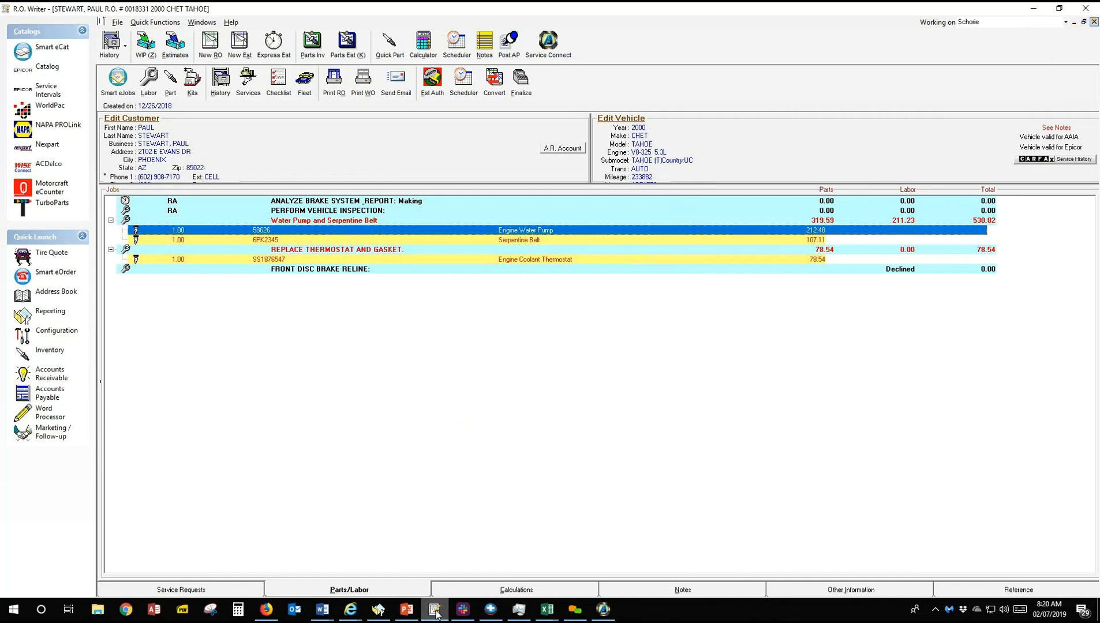
click(1094, 22)
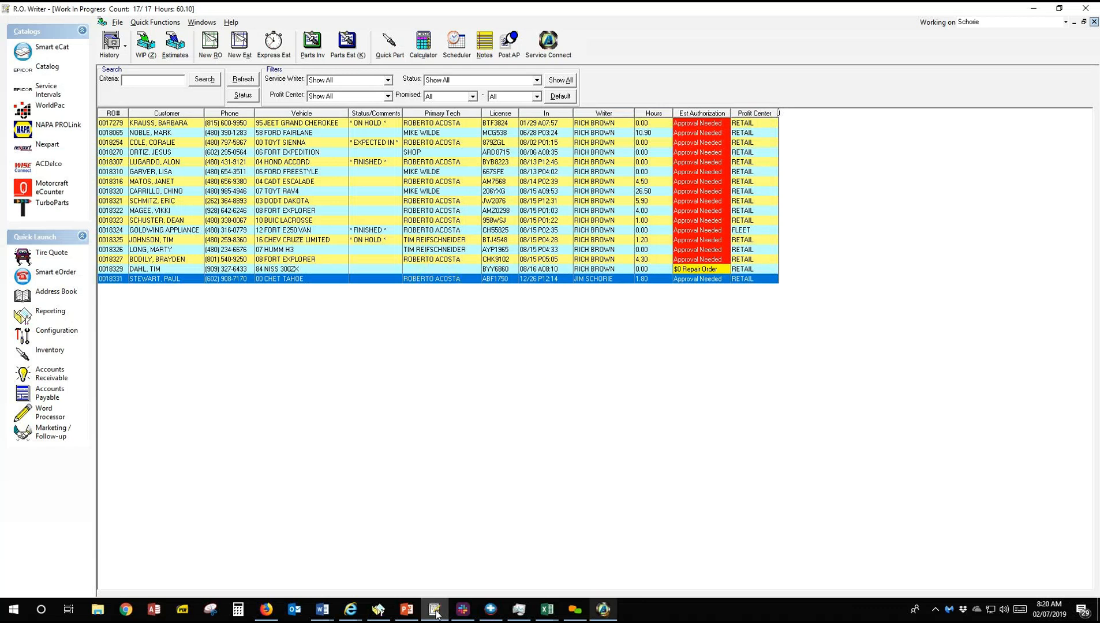
Switch back to Service Connect and reopen the 2000 Tahoe's worksheet.
click(603, 610)
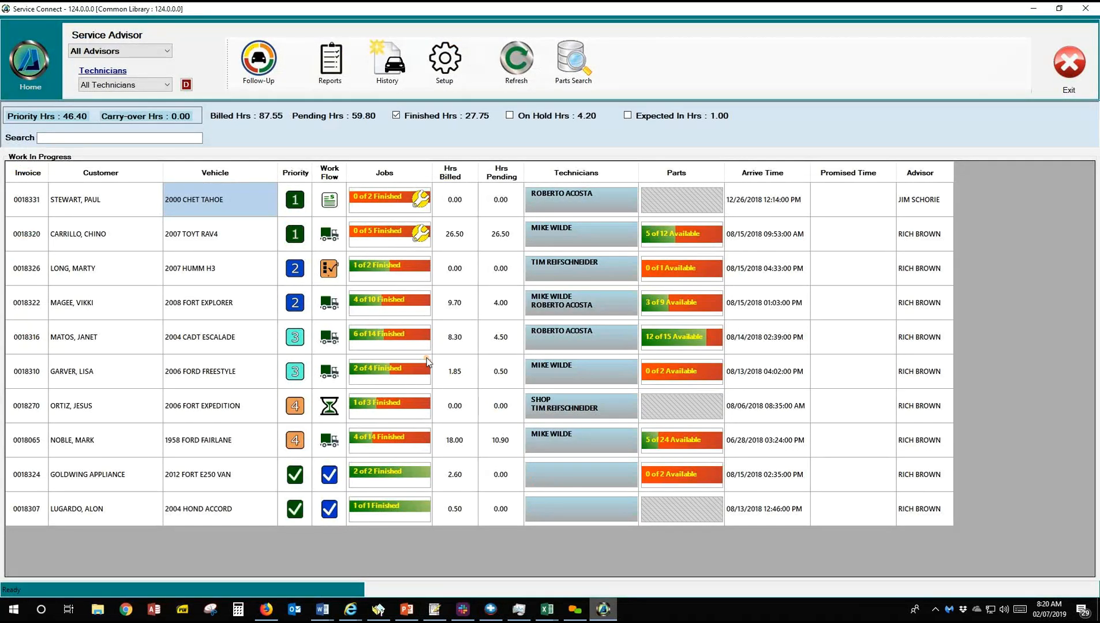
double_click(209, 200)
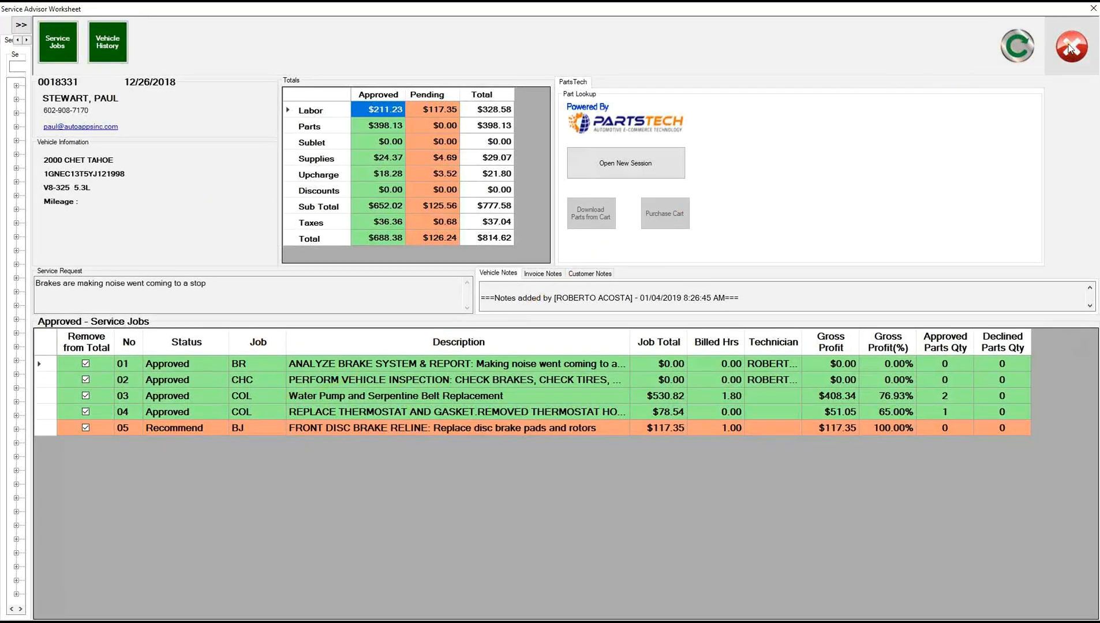
Close the worksheet, refresh the work-in-progress board, and review the 2000 Tahoe's ordered parts with their Parts Time Management dates.
click(1071, 47)
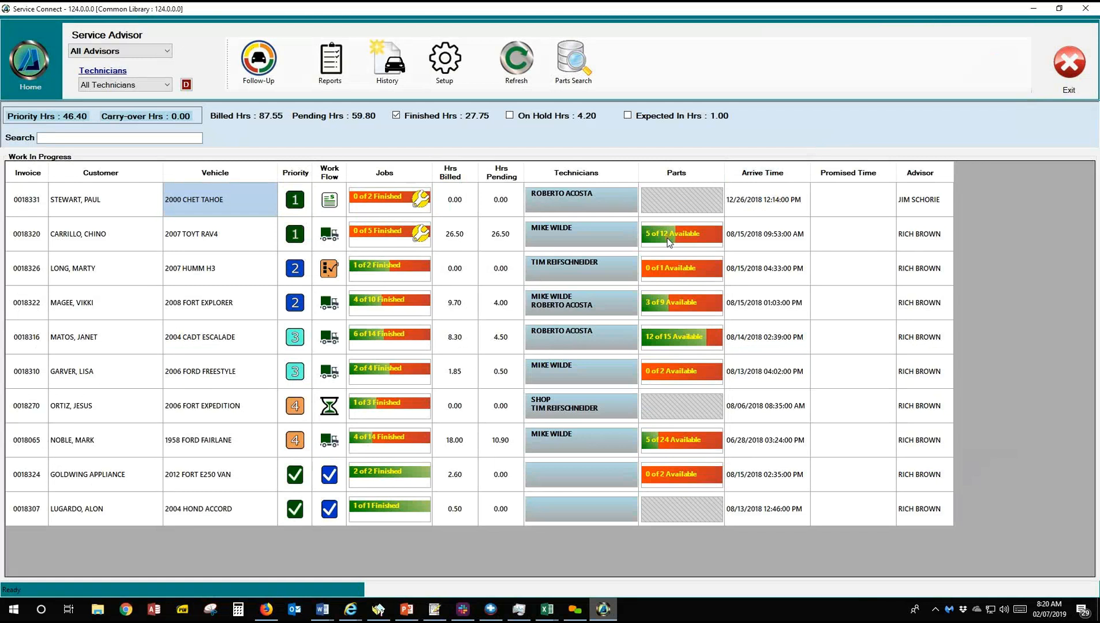
click(517, 64)
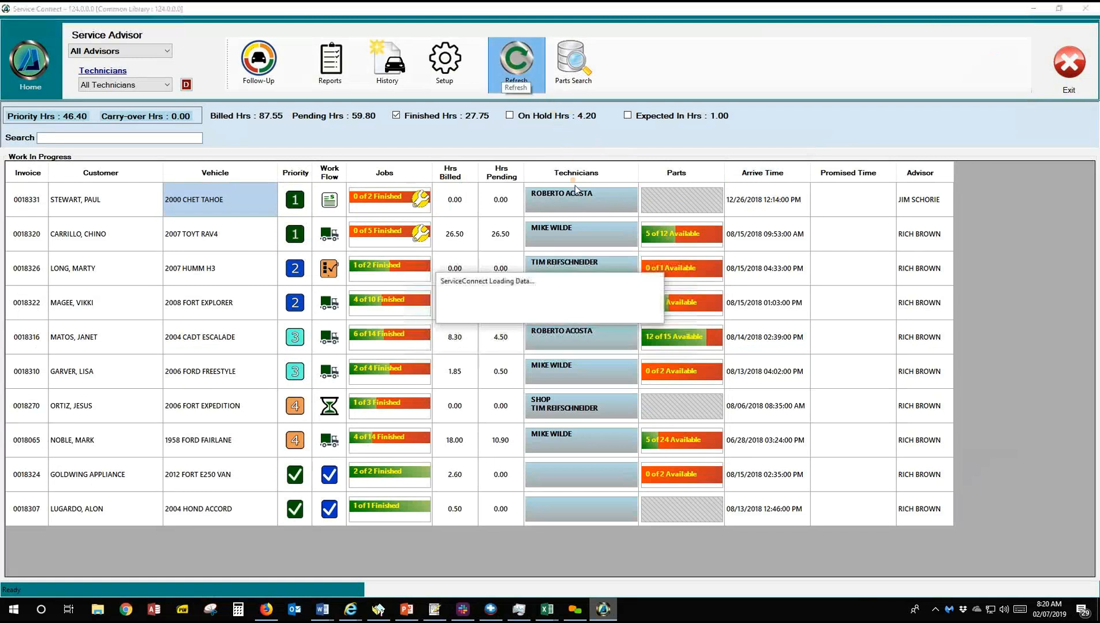
click(666, 202)
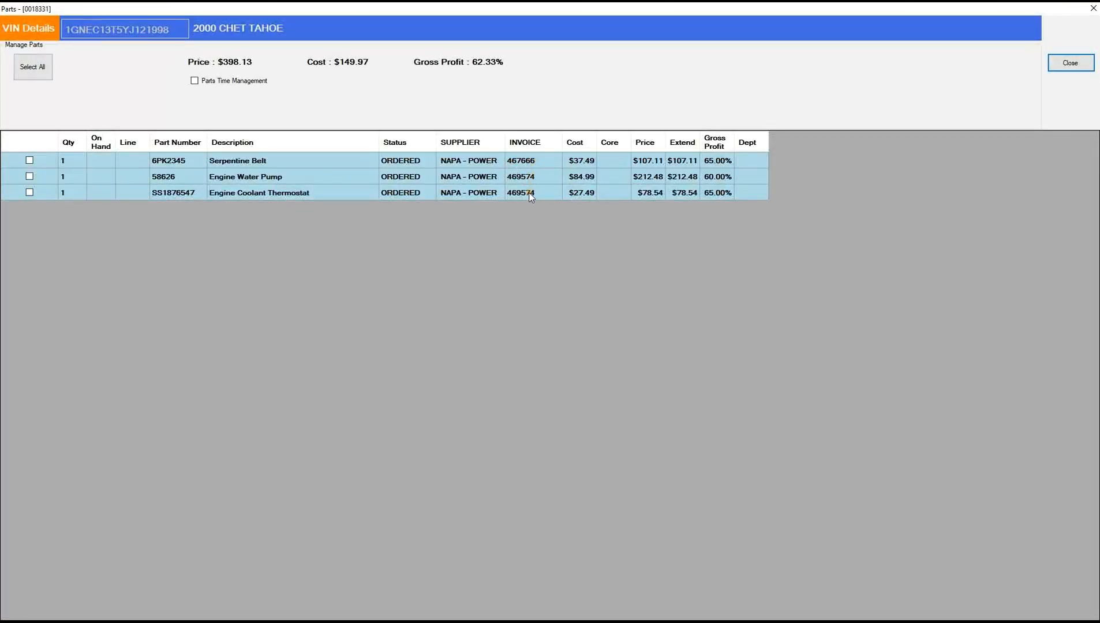
click(195, 81)
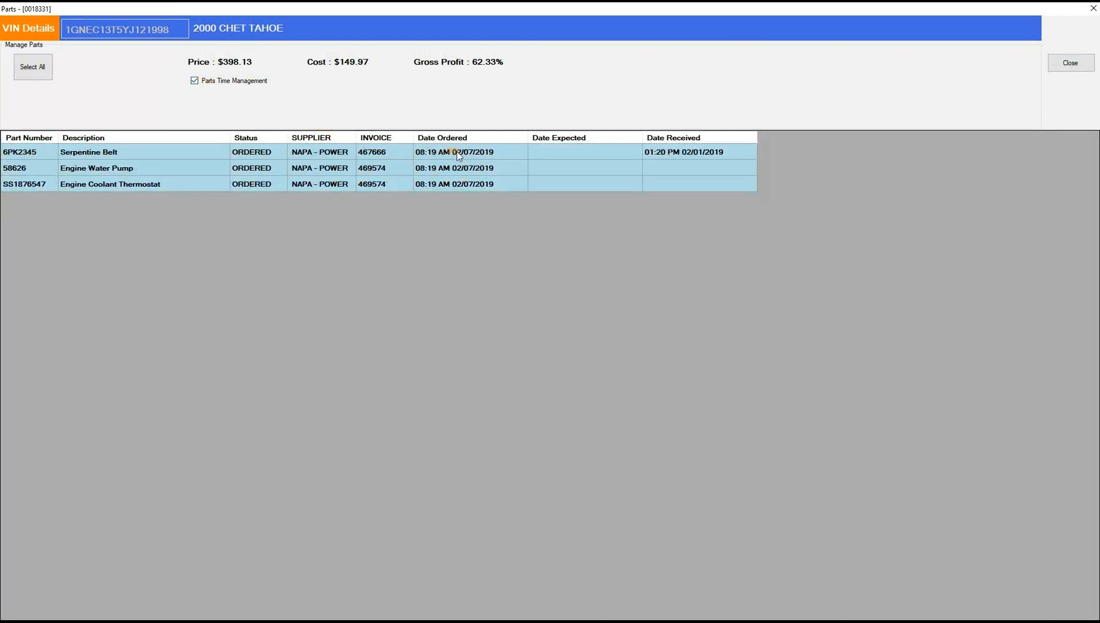
Return to the standard parts view, mark all of the Tahoe's parts as Received, and close the parts window.
click(195, 81)
click(48, 69)
click(86, 70)
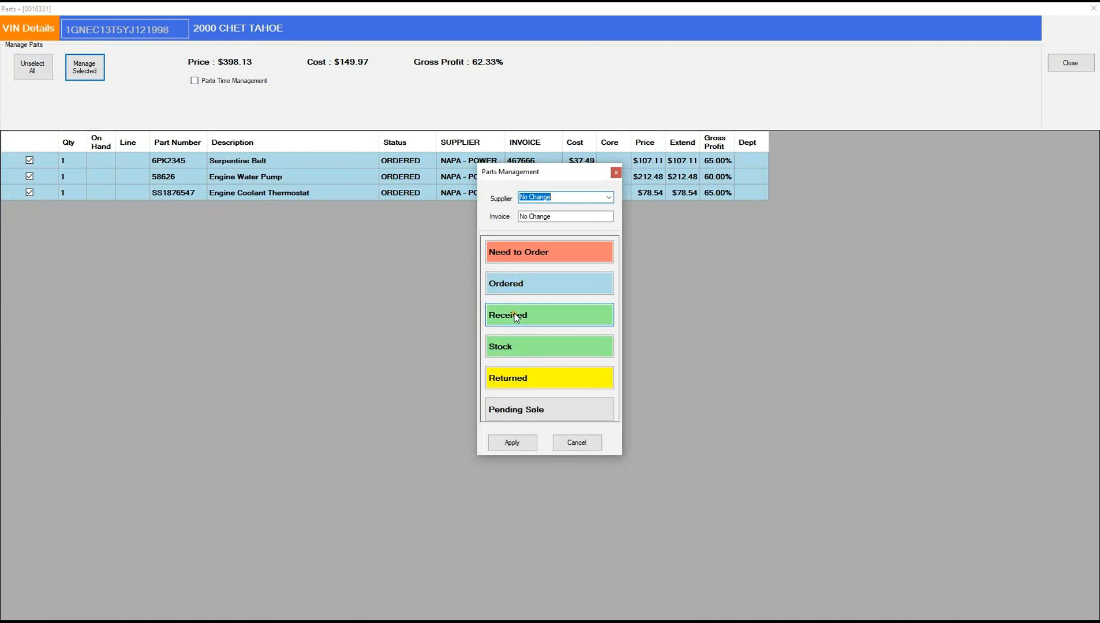
click(516, 320)
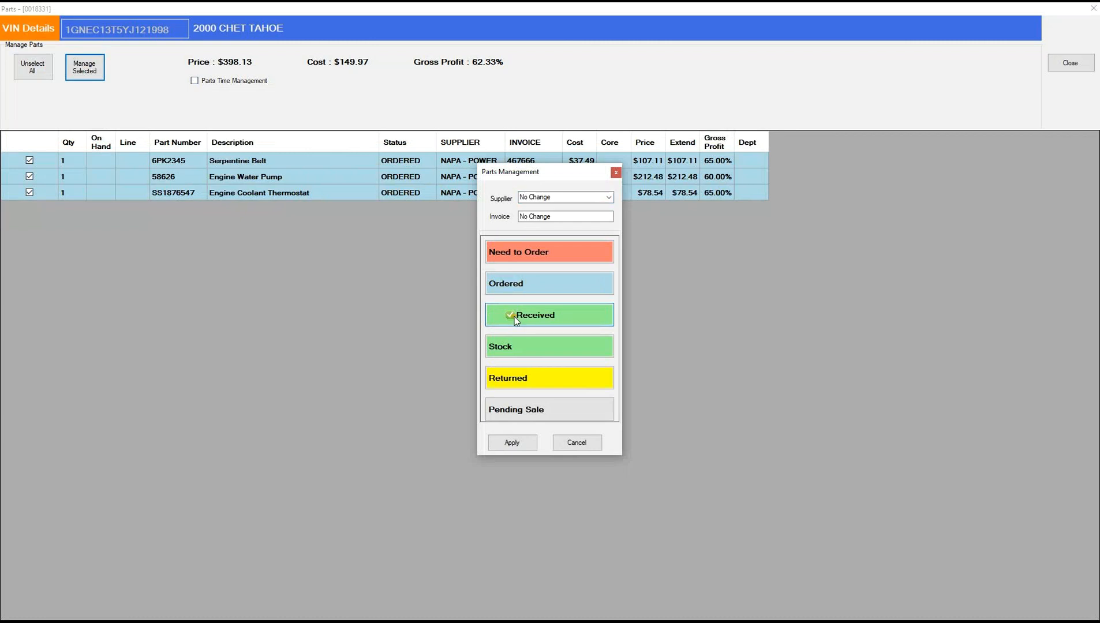
click(518, 446)
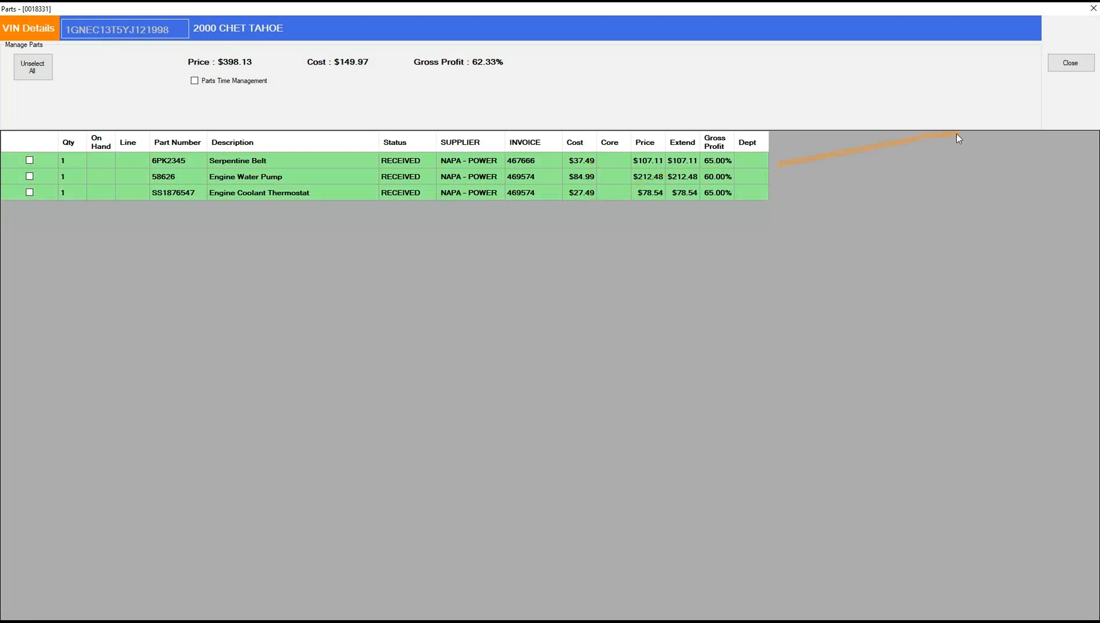
click(1063, 69)
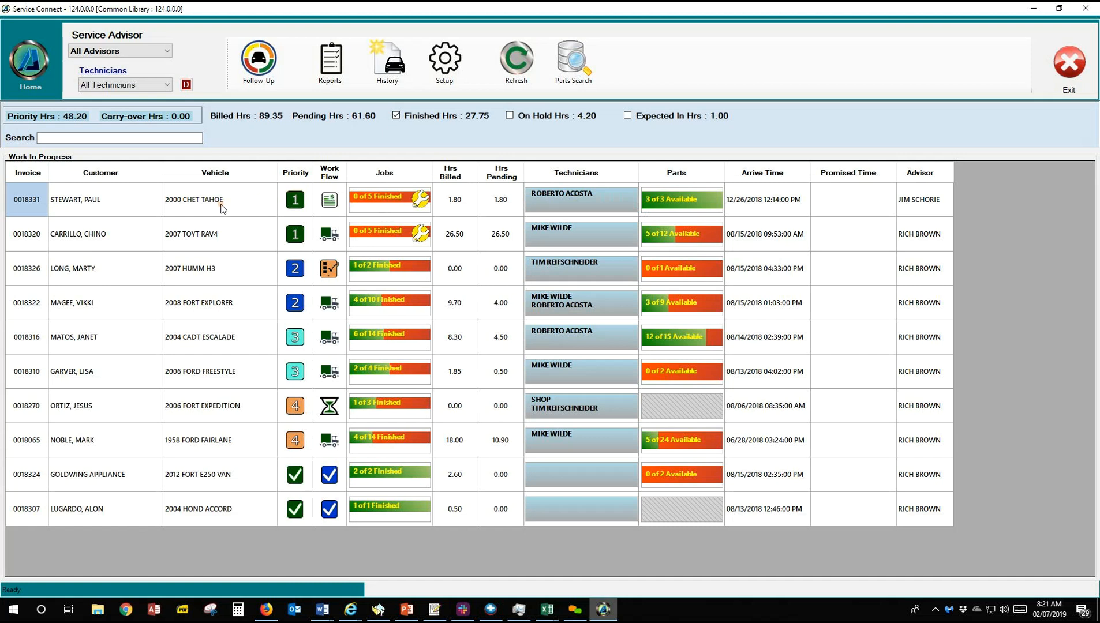
Review the 2000 Tahoe's job list with its parts availability and technician assignments, then return to the work-in-progress board.
click(382, 202)
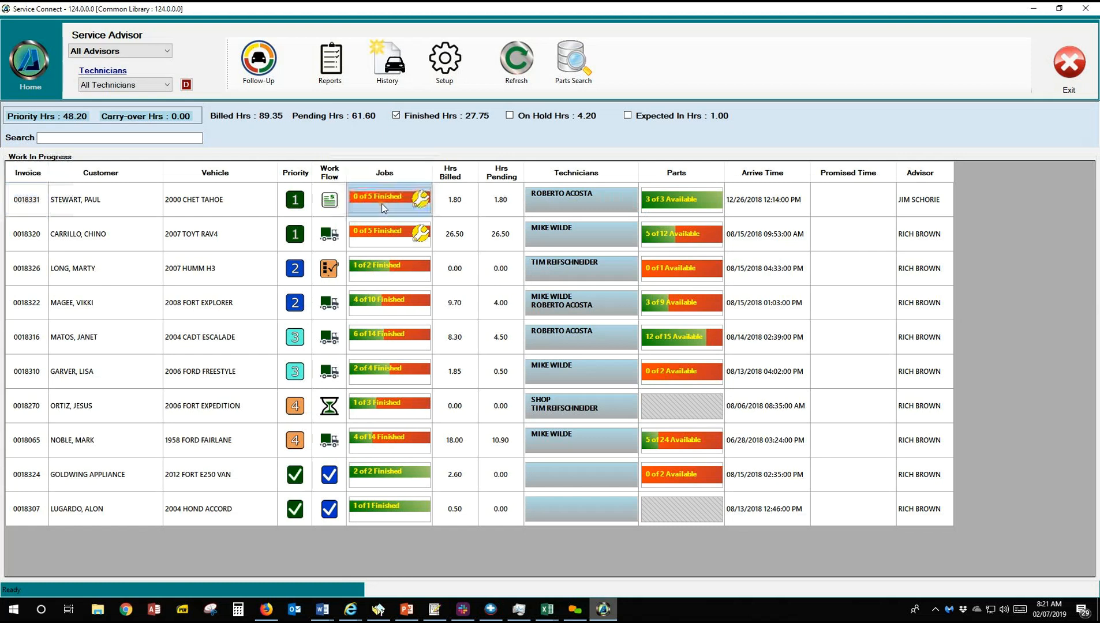
double_click(382, 203)
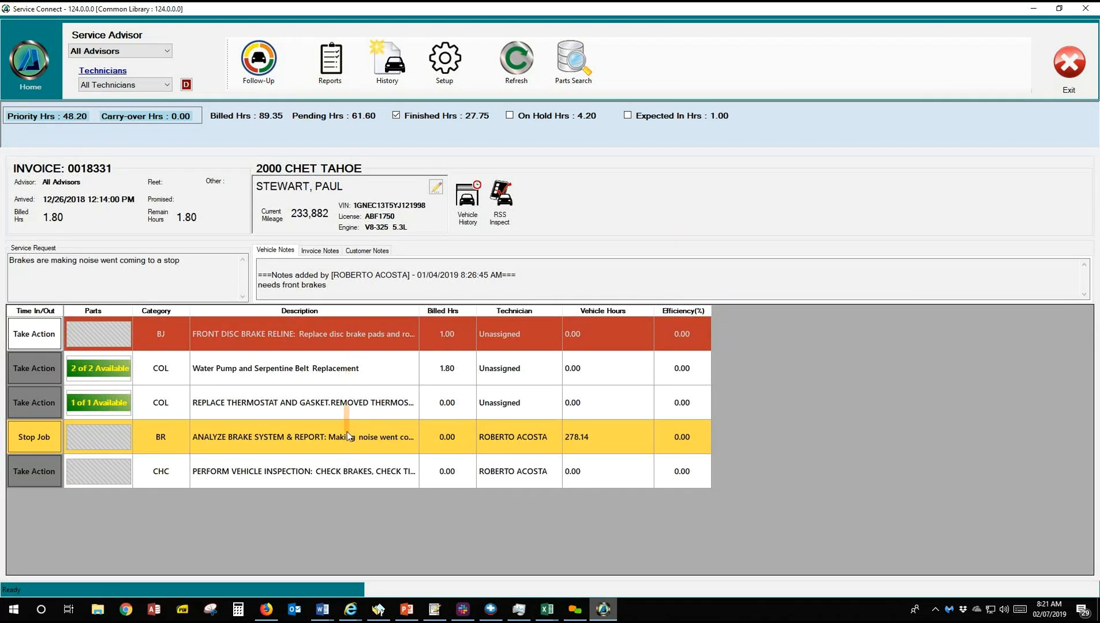
click(36, 59)
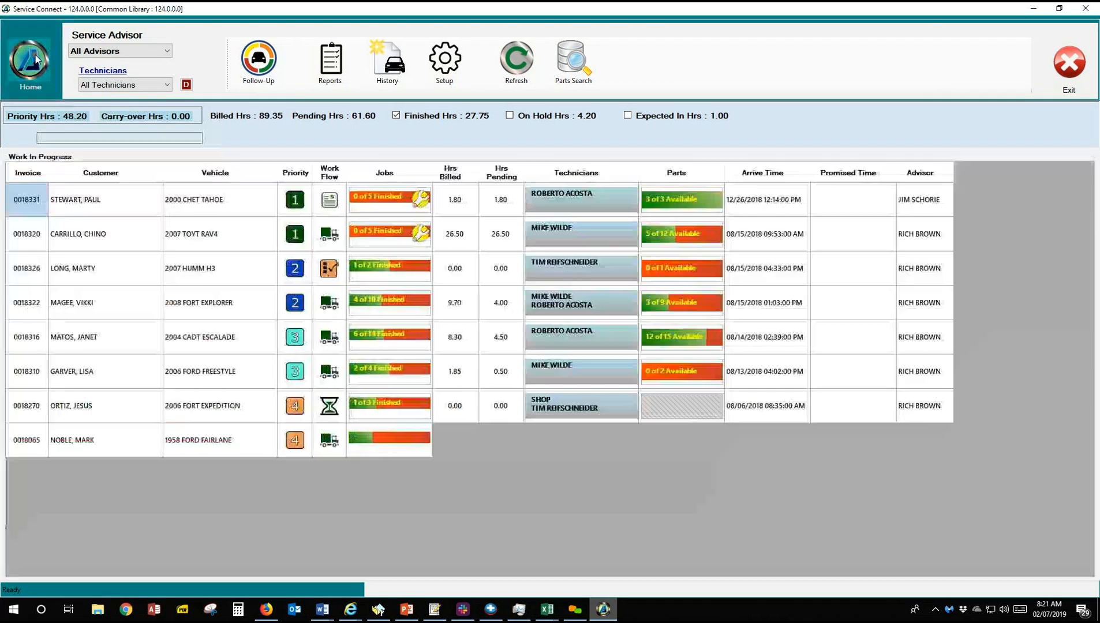
In the Tahoe's worksheet, assign the brake analysis job's technician to the Water Pump job and all other non-assigned jobs, then close it.
double_click(198, 202)
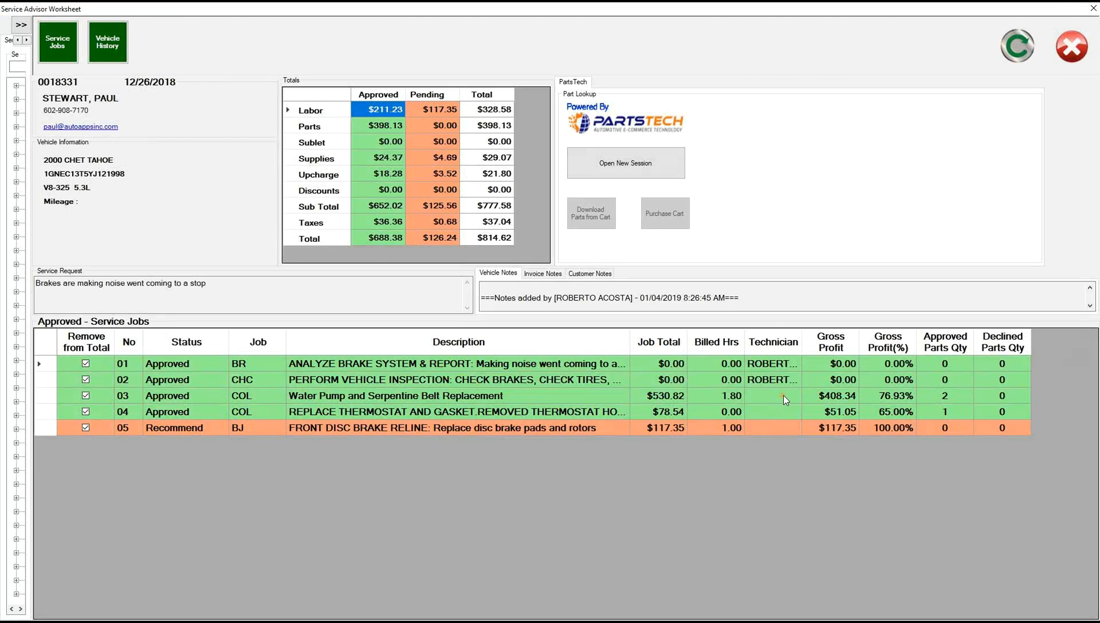
click(783, 395)
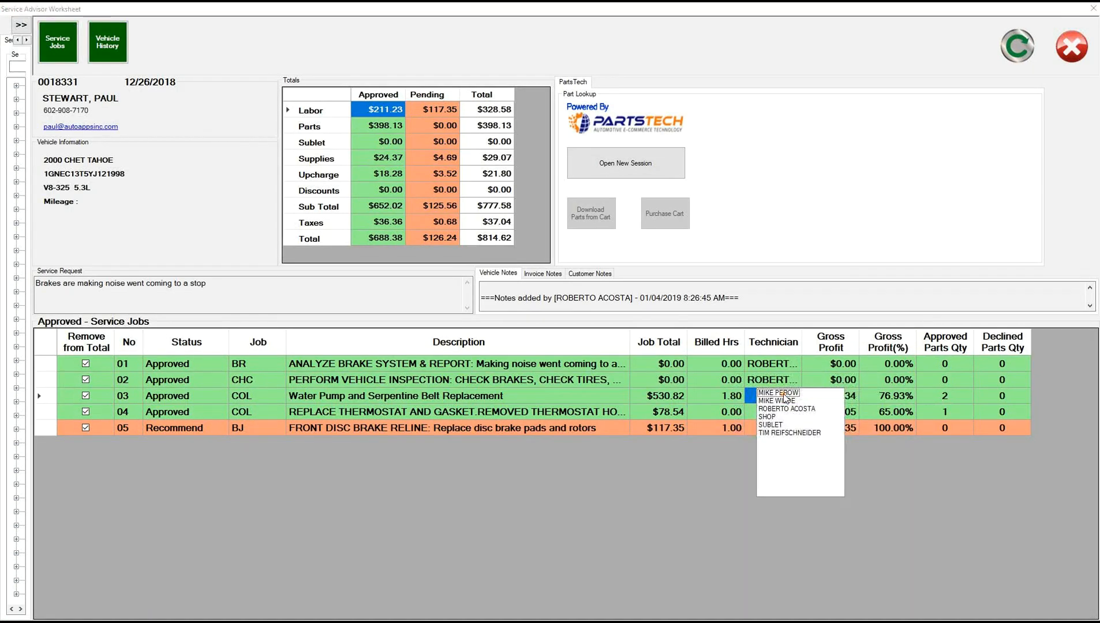
click(785, 409)
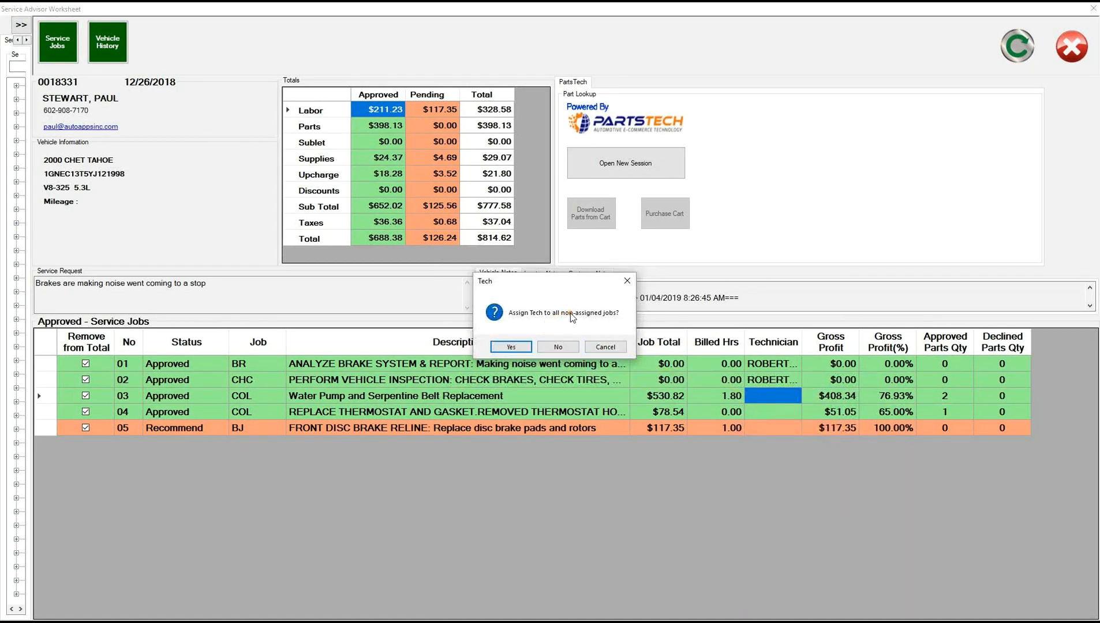
click(512, 347)
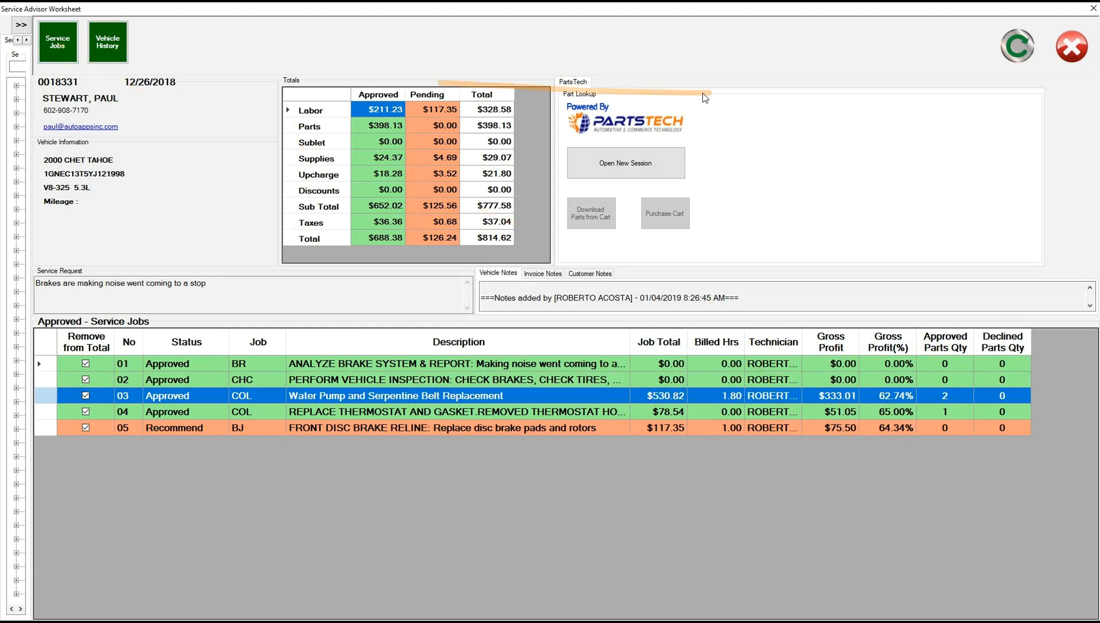
click(1072, 46)
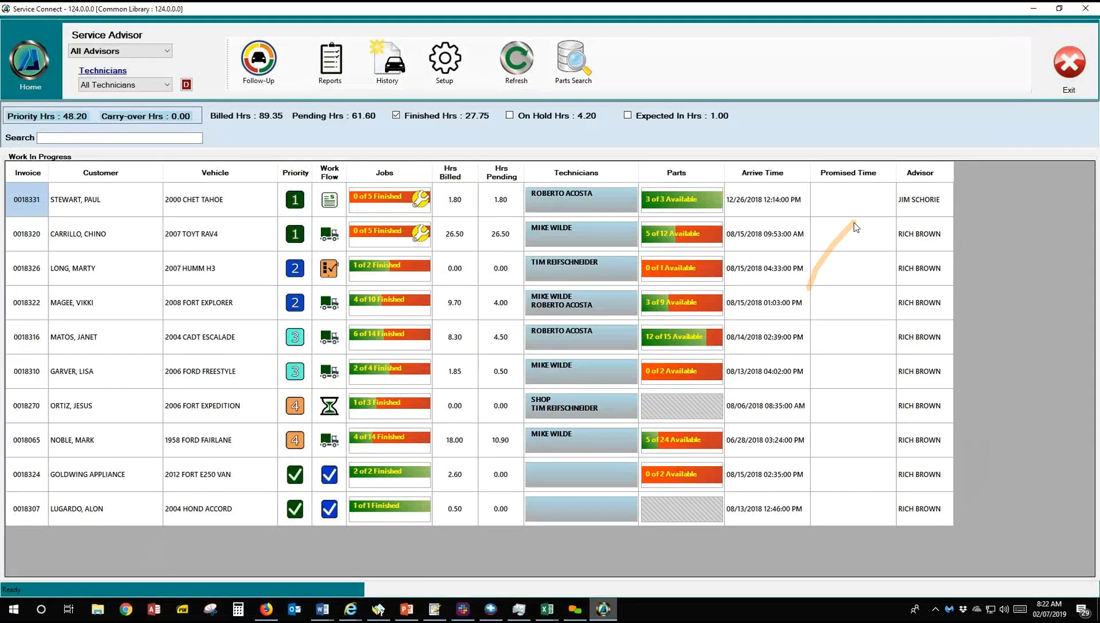
Minimize Service Connect and R.O. Writer, launch Tech Connect, and select the technician assigned to the 2000 Tahoe.
click(1036, 10)
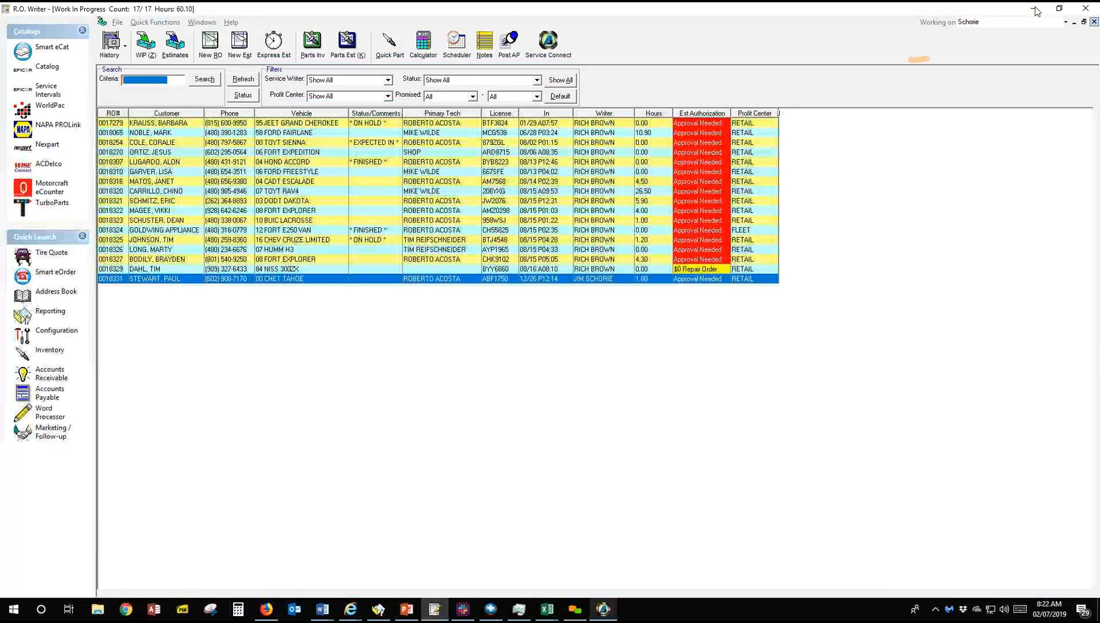
click(1034, 7)
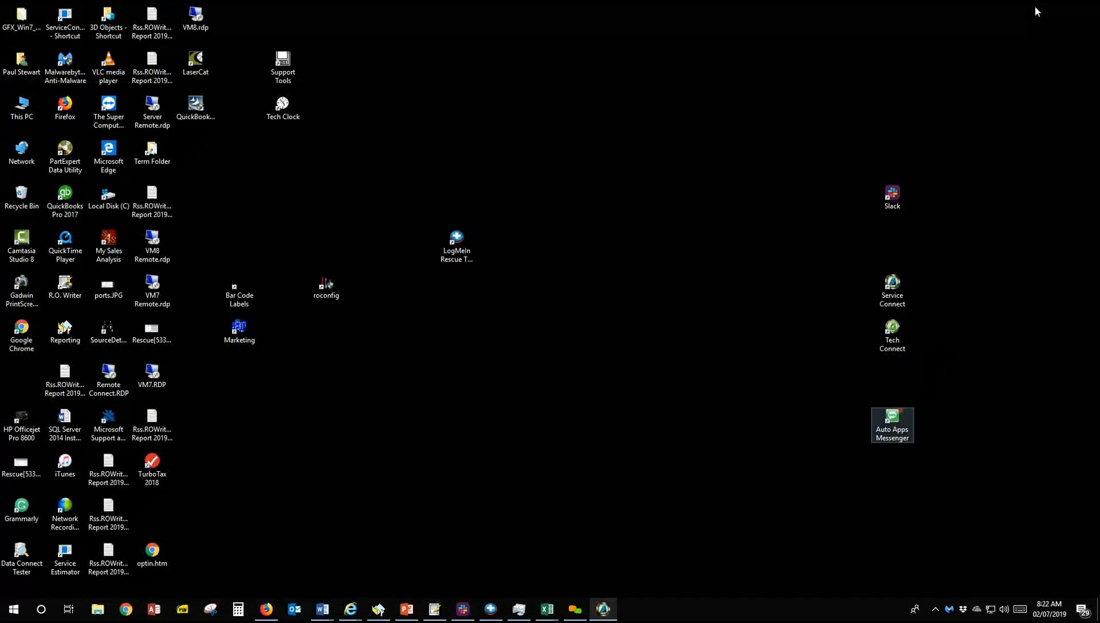
double_click(894, 334)
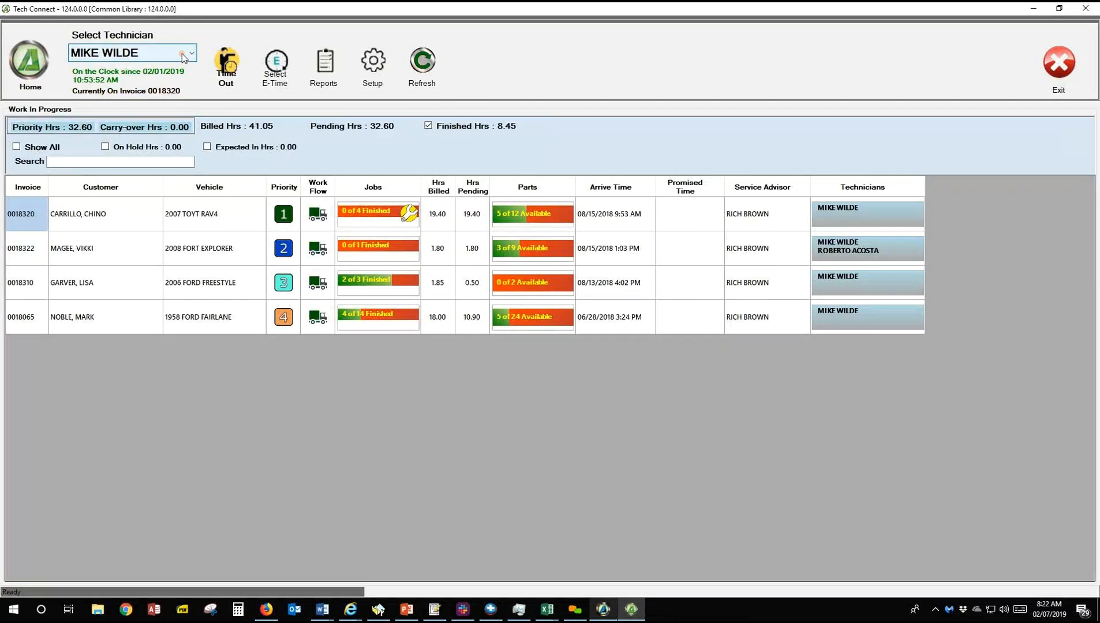
click(183, 56)
click(174, 83)
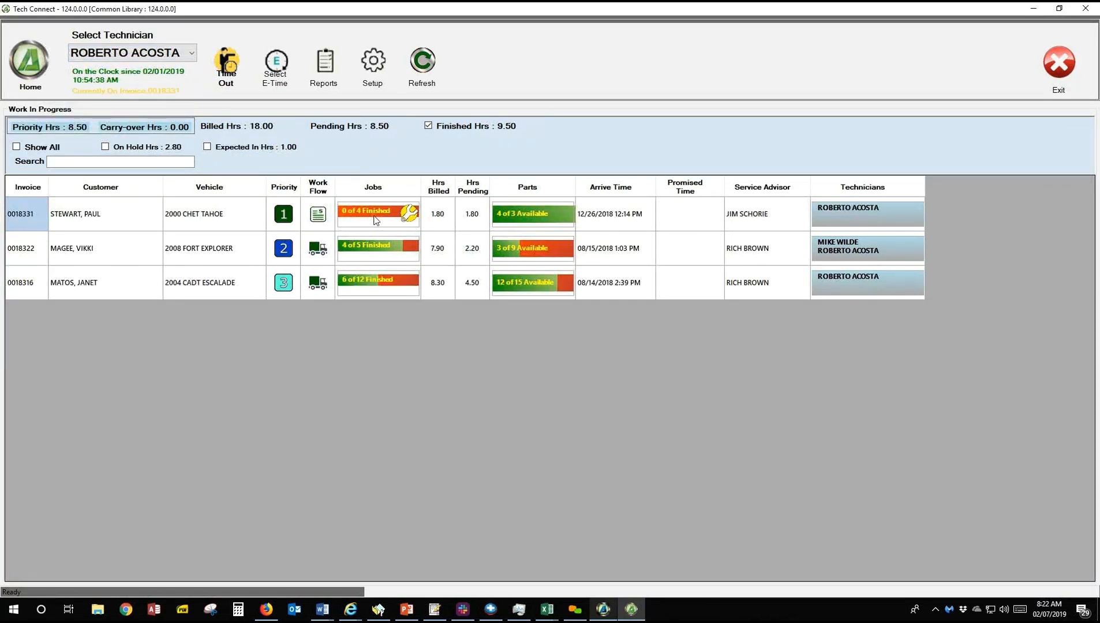
Start the Tahoe's Water Pump and Serpentine Belt Replacement job, marking the active brake system analysis job as finished.
click(375, 220)
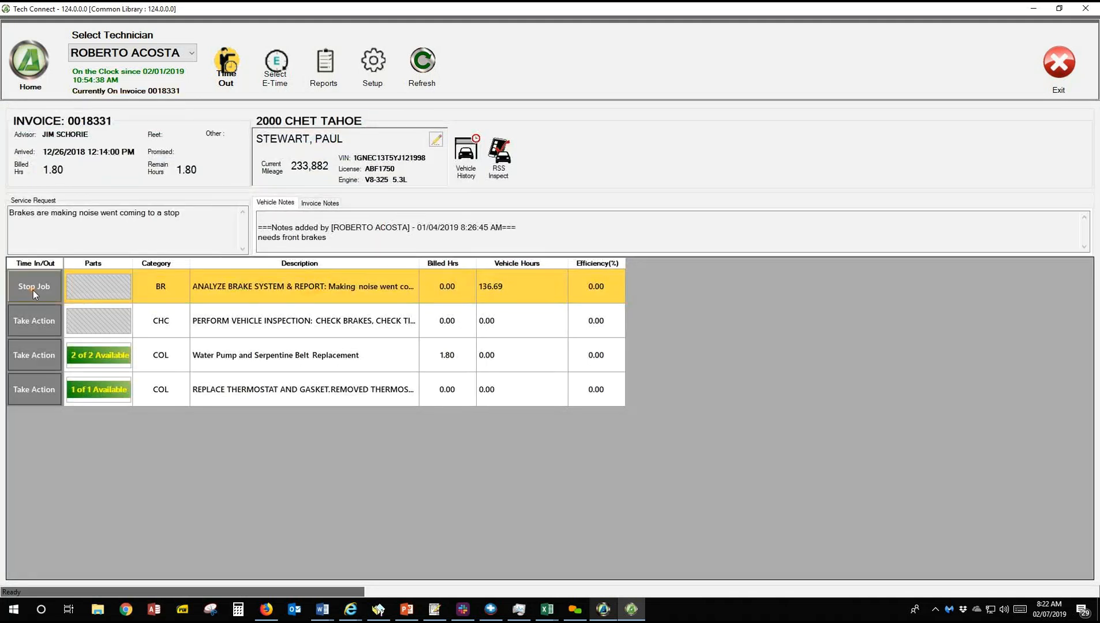
click(34, 355)
click(415, 299)
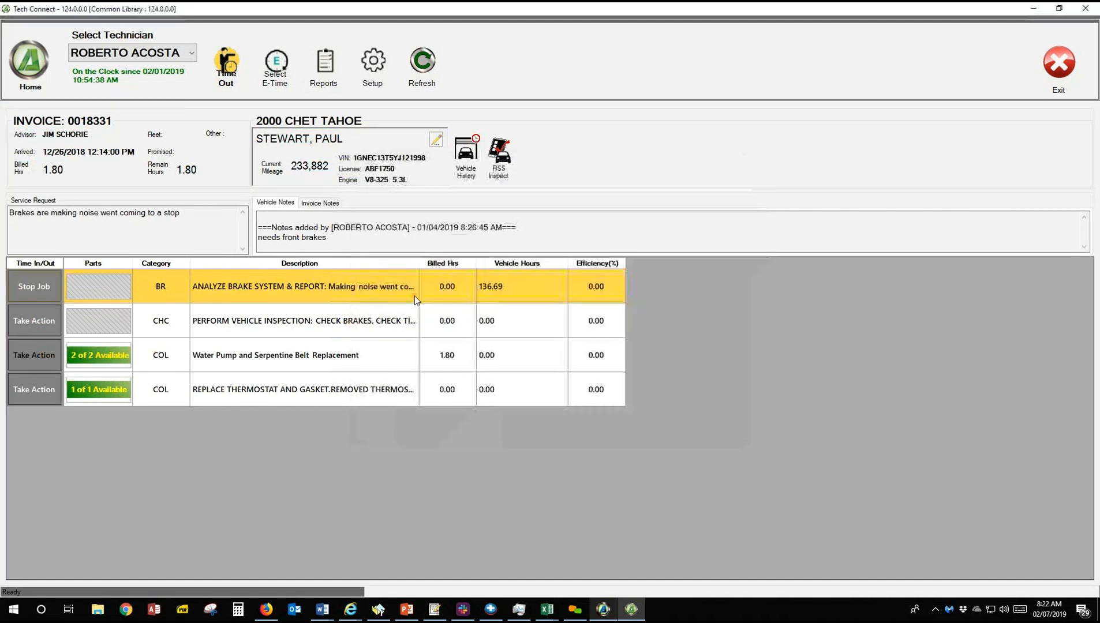
drag(547, 284, 706, 300)
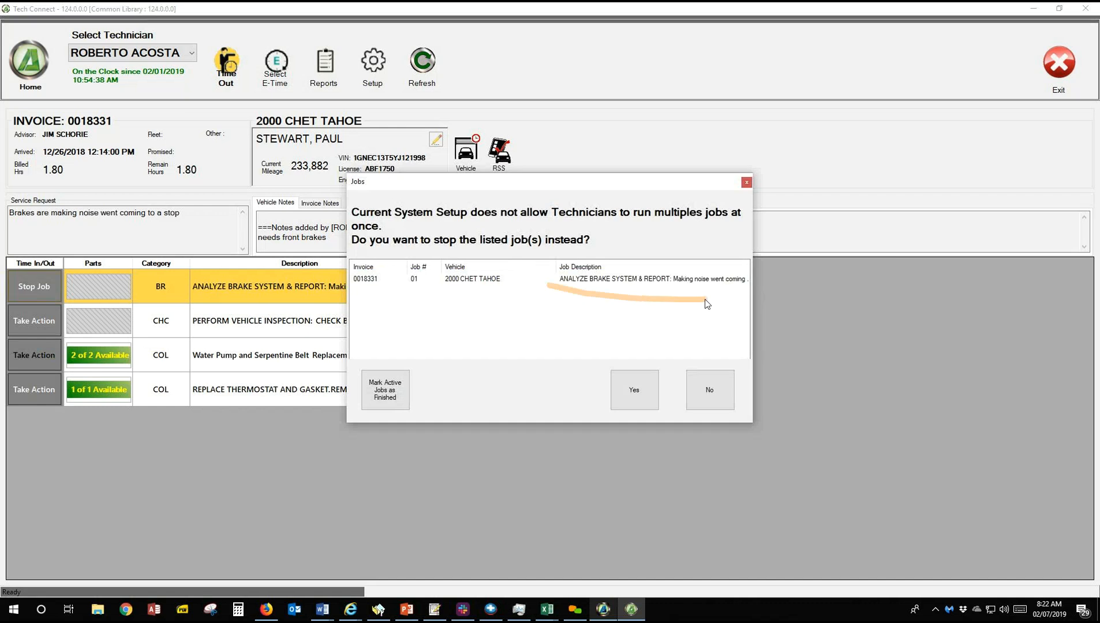
click(384, 383)
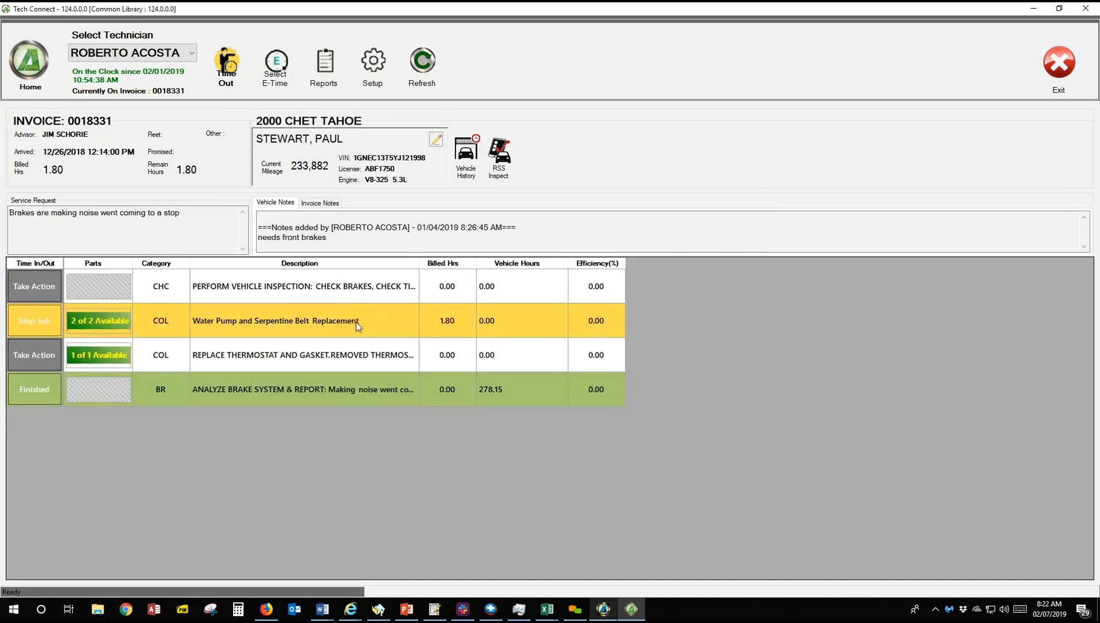
Return to the technician's work-in-progress board, review the Tahoe's parts list, close it, and switch back to Service Connect.
click(51, 62)
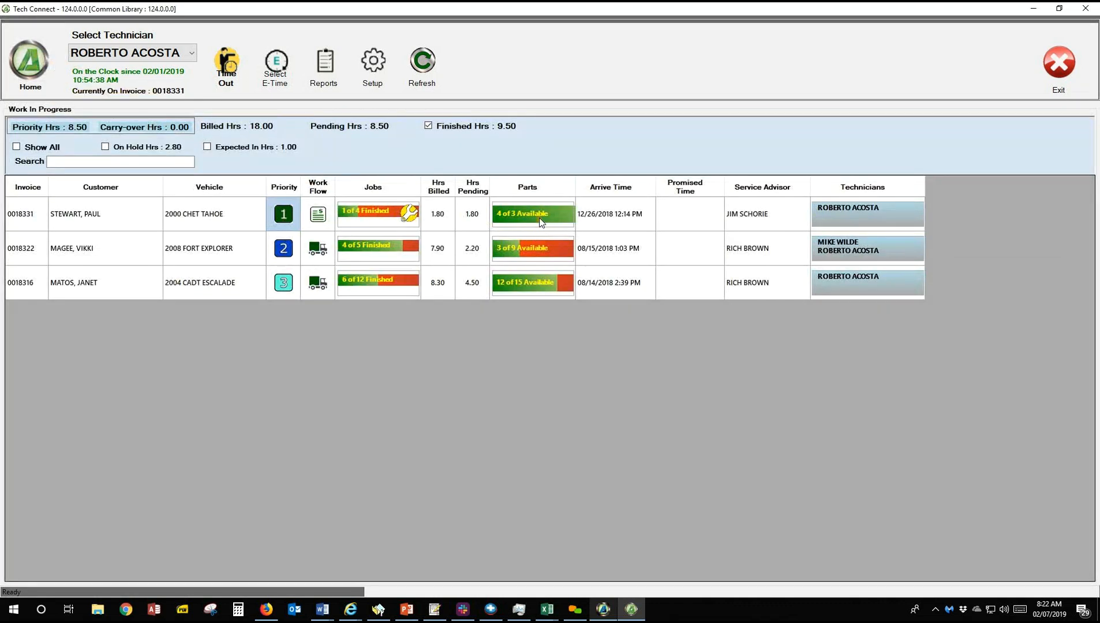
click(541, 217)
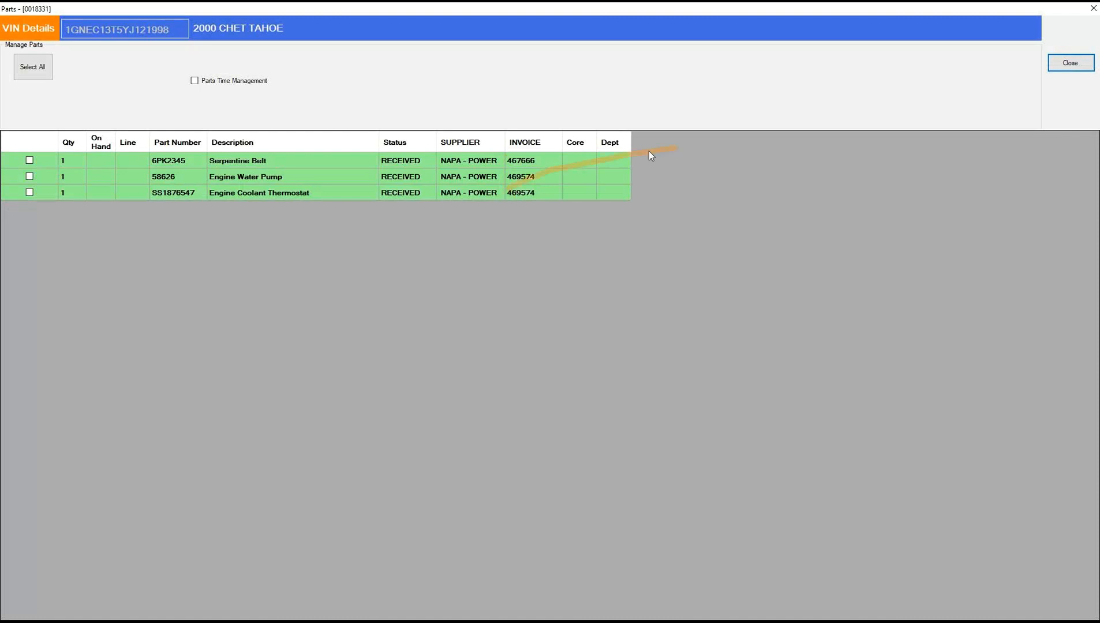
click(1070, 64)
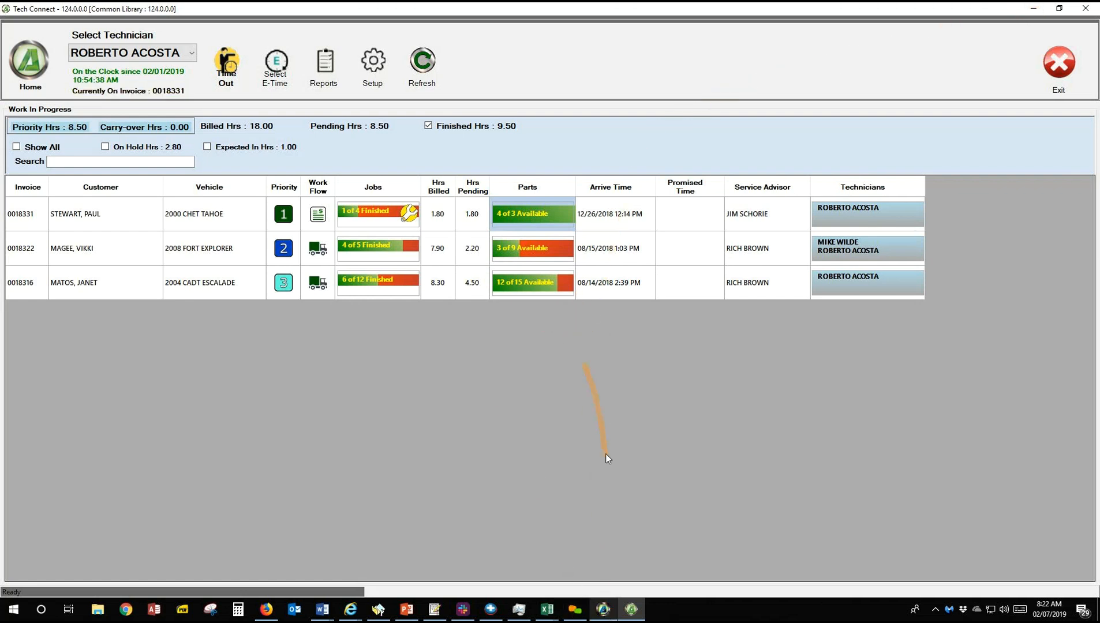
click(602, 610)
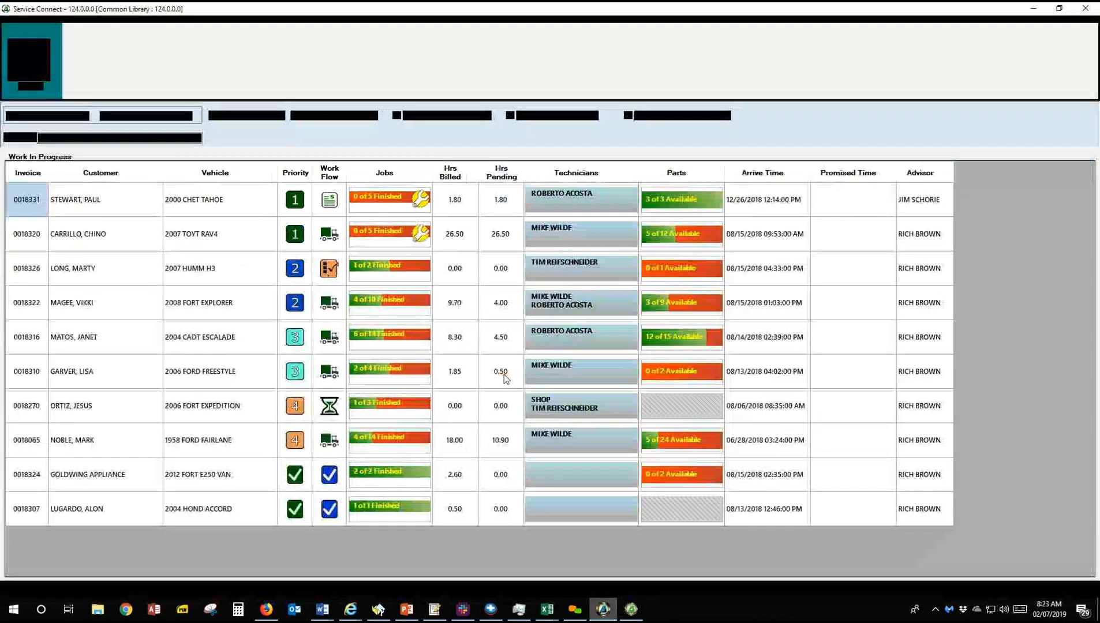